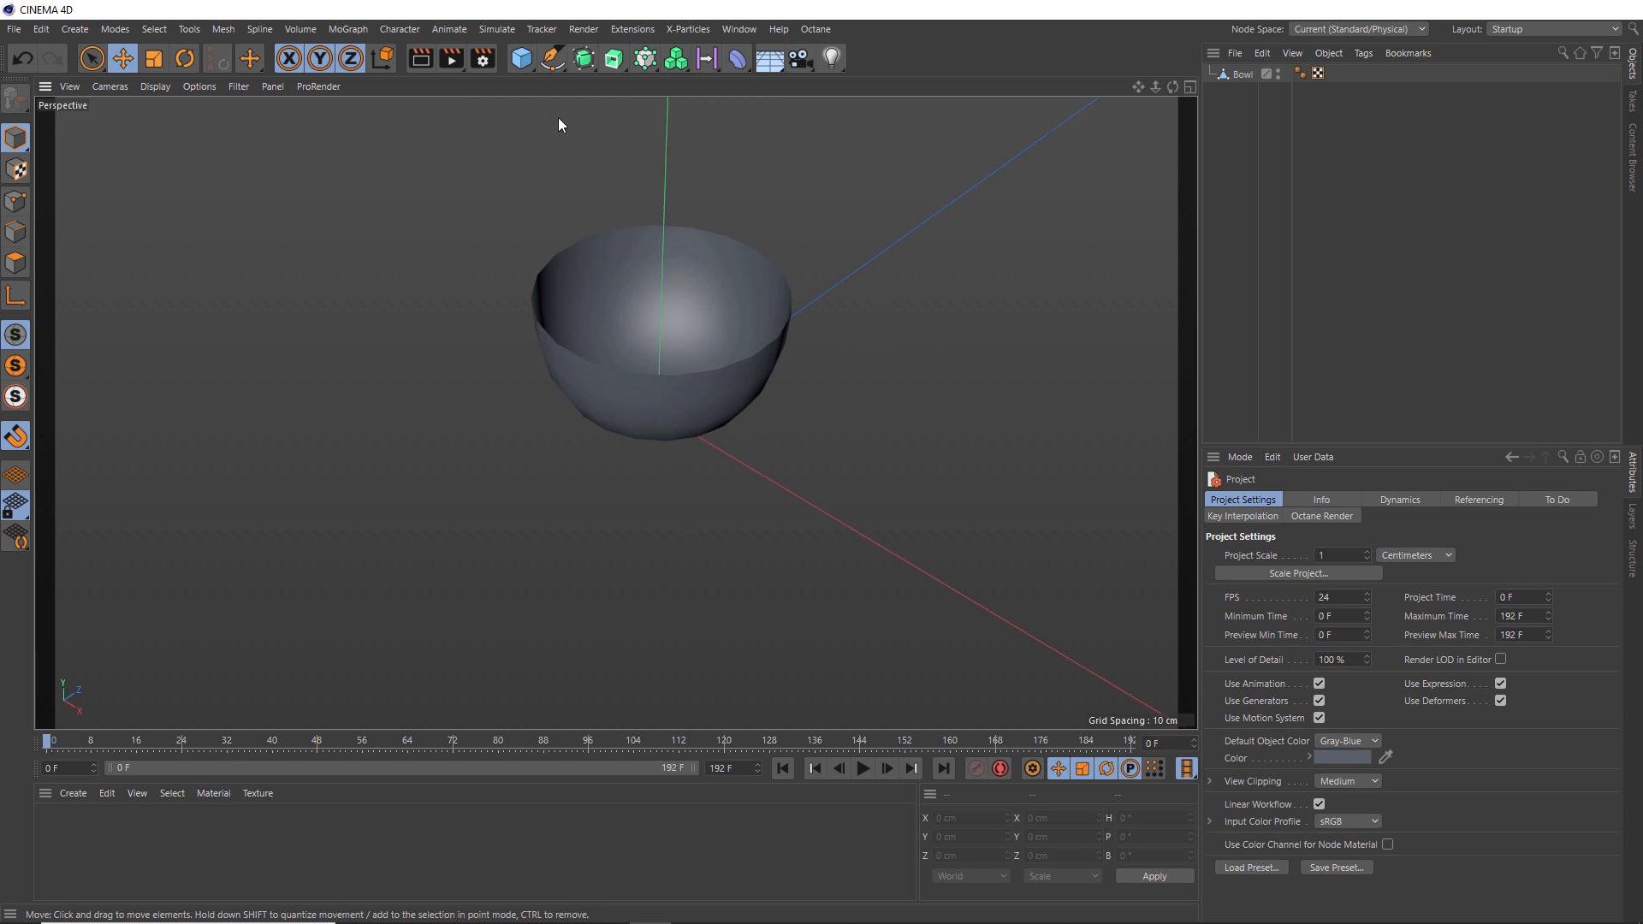
# - Create a Helix spline and set its plane to XZ
pyautogui.click(552, 62)
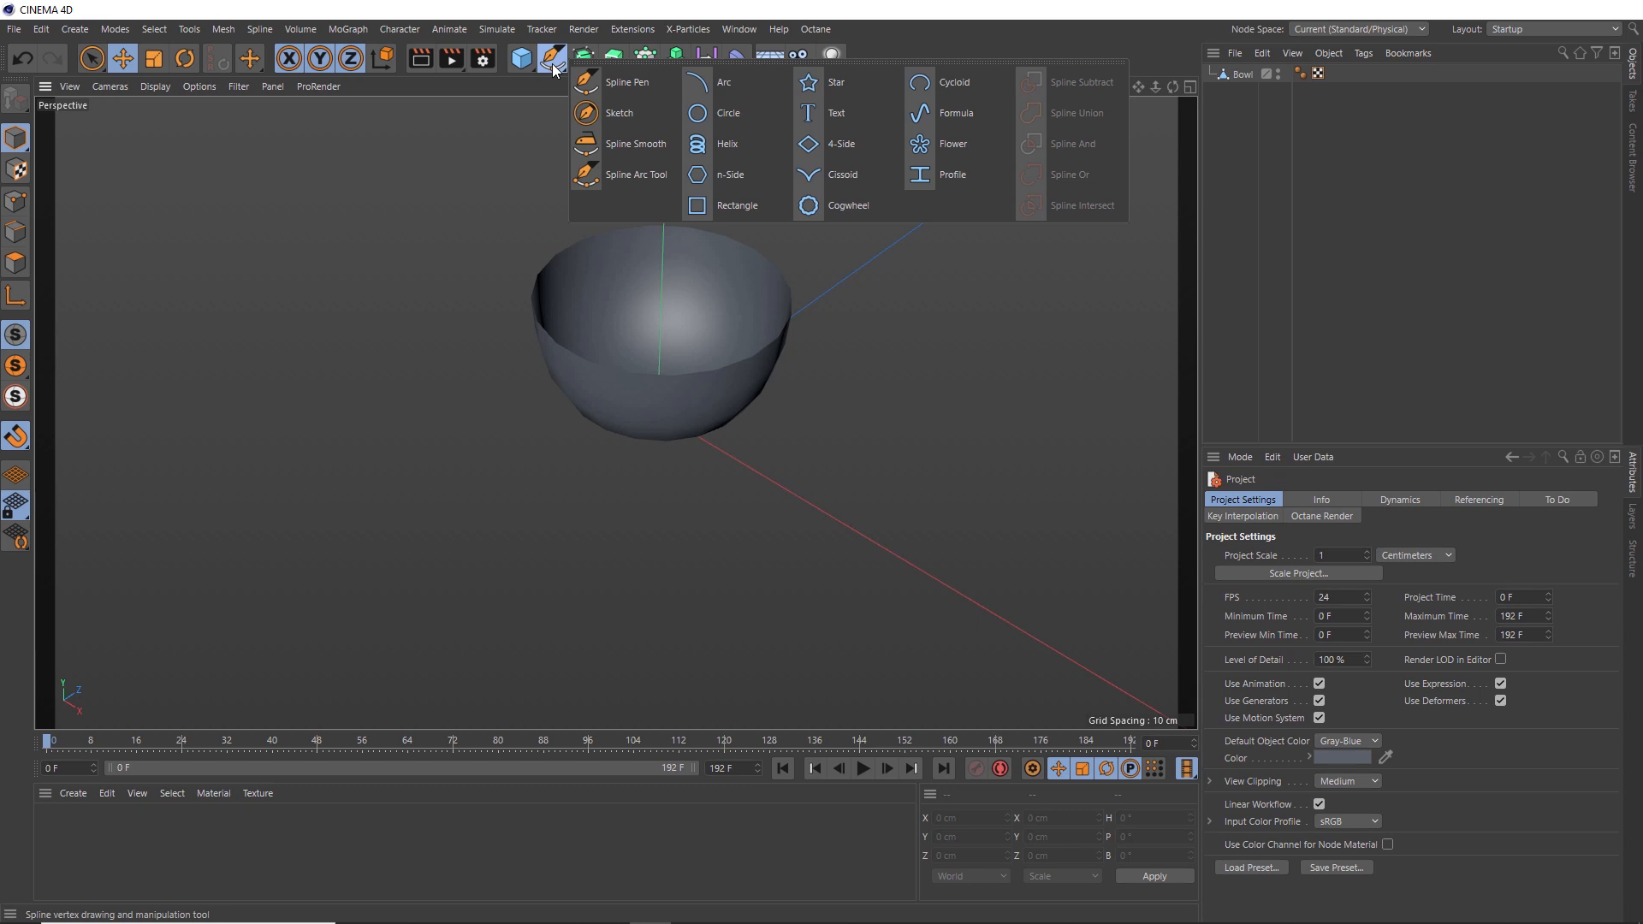
pyautogui.click(746, 147)
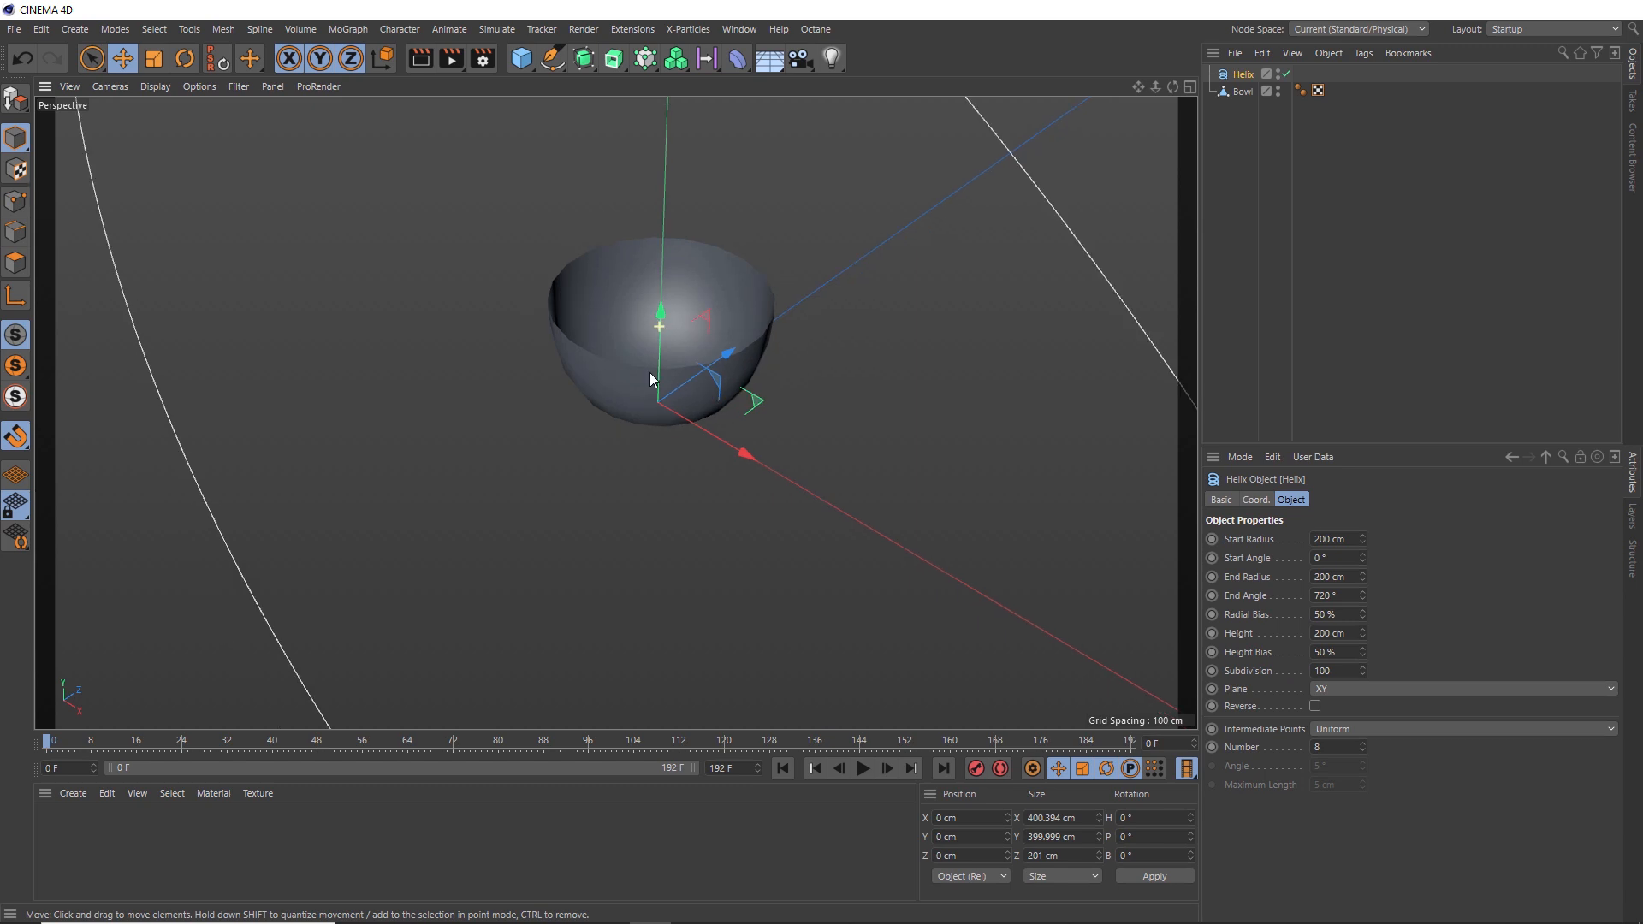
pyautogui.moveTo(650, 372)
pyautogui.keyDown('alt'); pyautogui.mouseDown(button='right')
pyautogui.moveTo(622, 489)
pyautogui.moveTo(647, 377)
pyautogui.moveTo(642, 403)
pyautogui.mouseUp(button='right'); pyautogui.keyUp('alt')
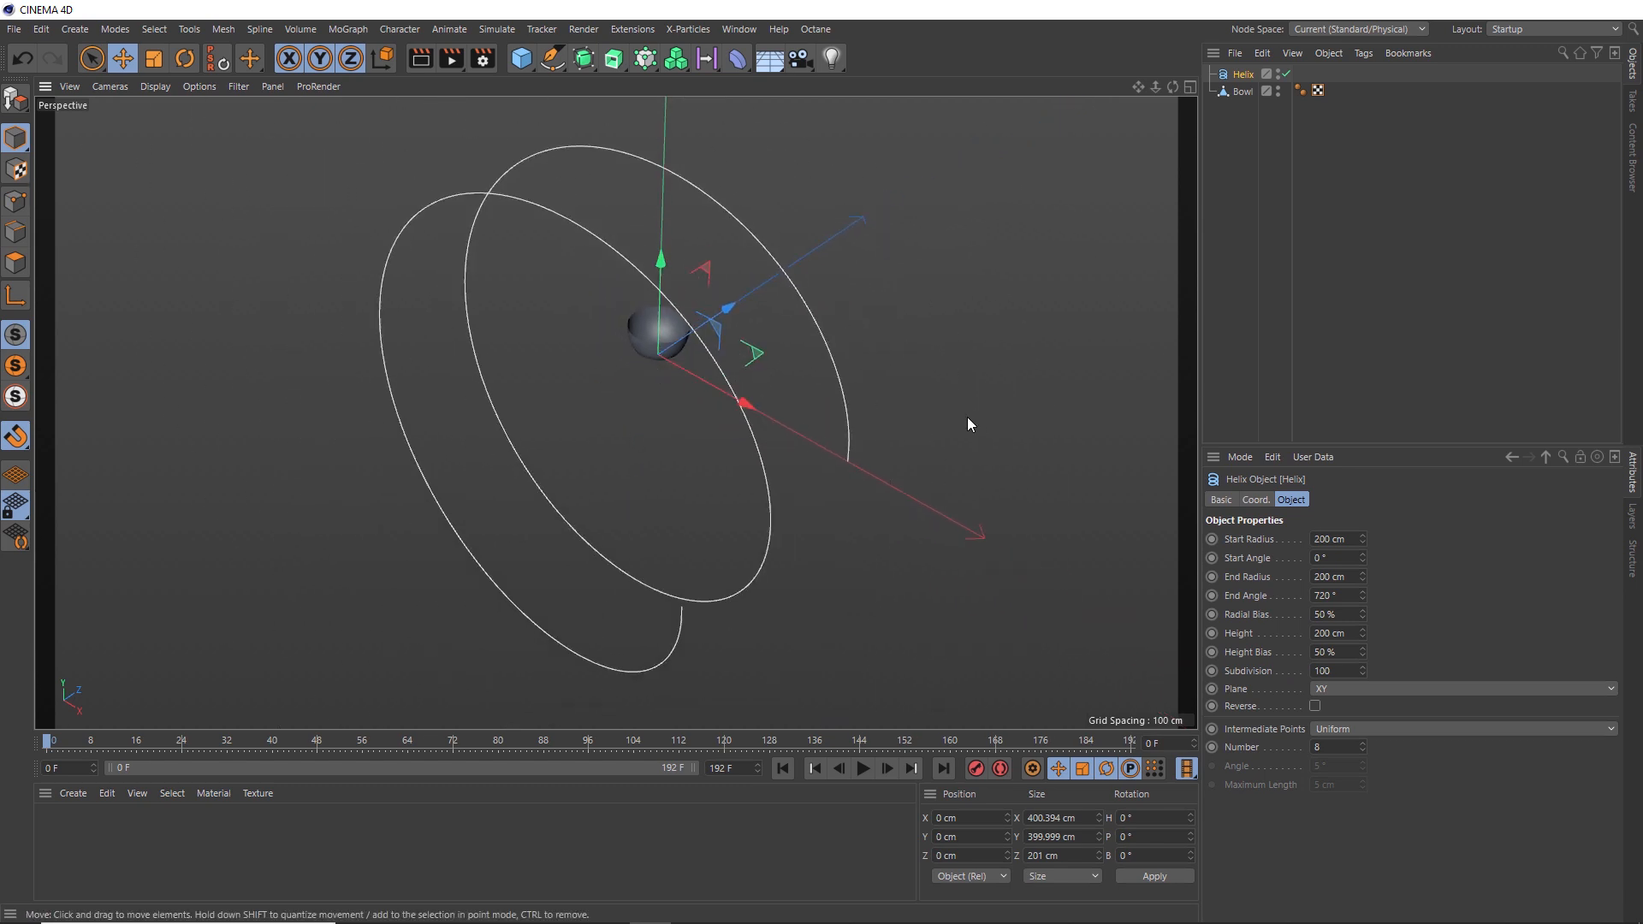
pyautogui.click(1342, 685)
pyautogui.click(1342, 745)
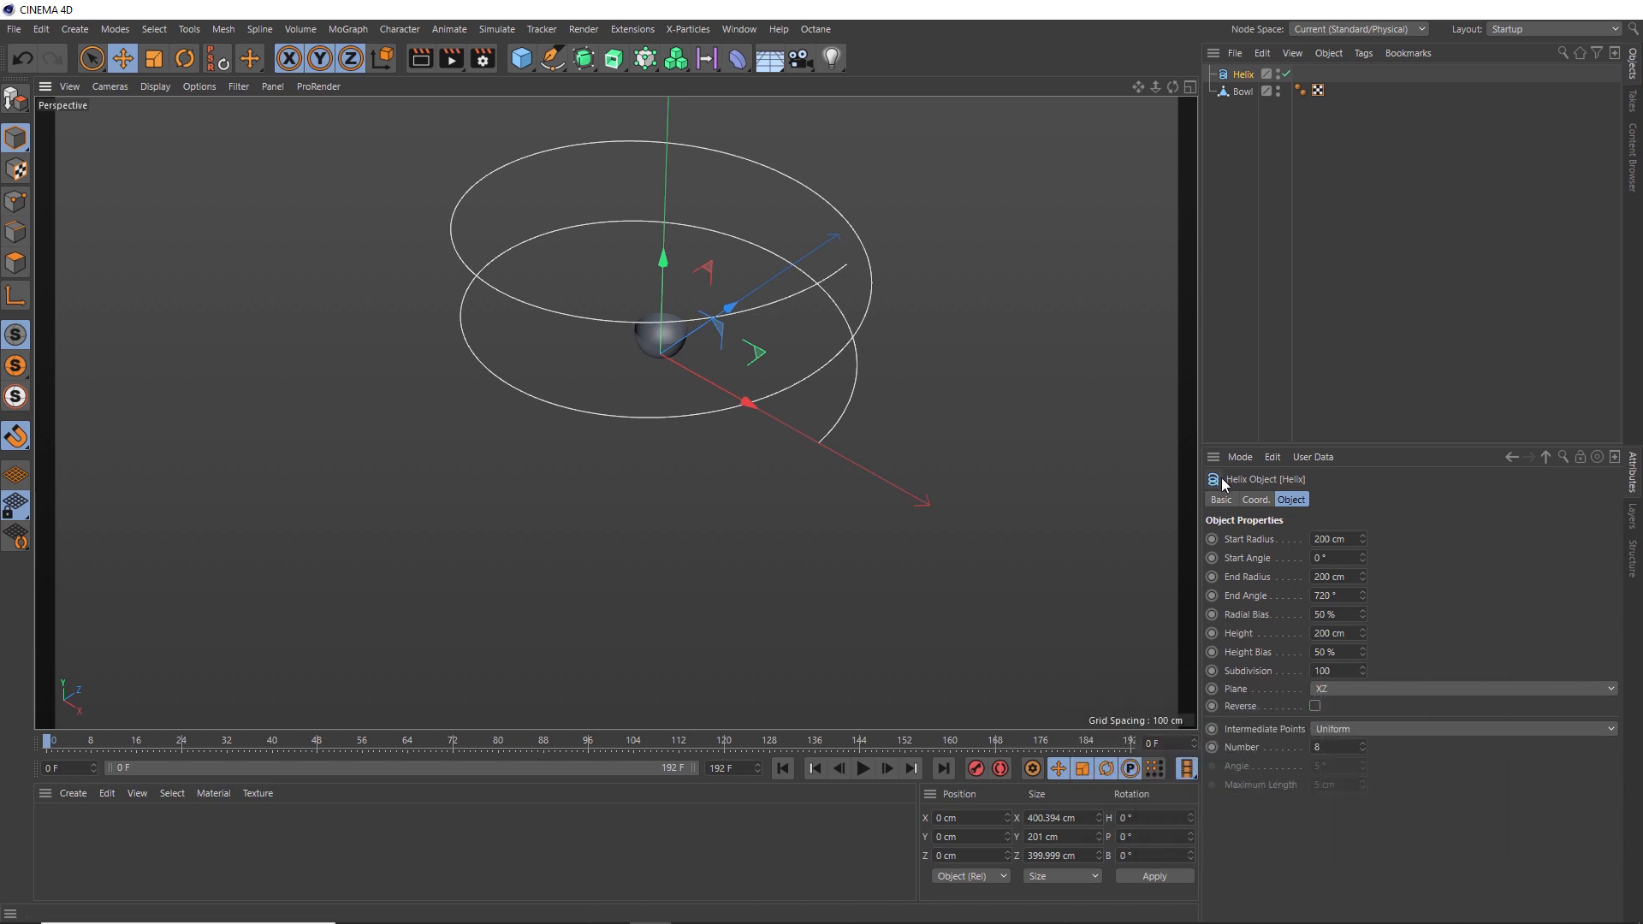
# - Set the helix's start radius and end radius to 0 cm
pyautogui.doubleClick(1325, 539)
pyautogui.write('0')
pyautogui.moveTo(1328, 575); pyautogui.dragTo(1310, 575)
pyautogui.write('0')
pyautogui.press('Return')
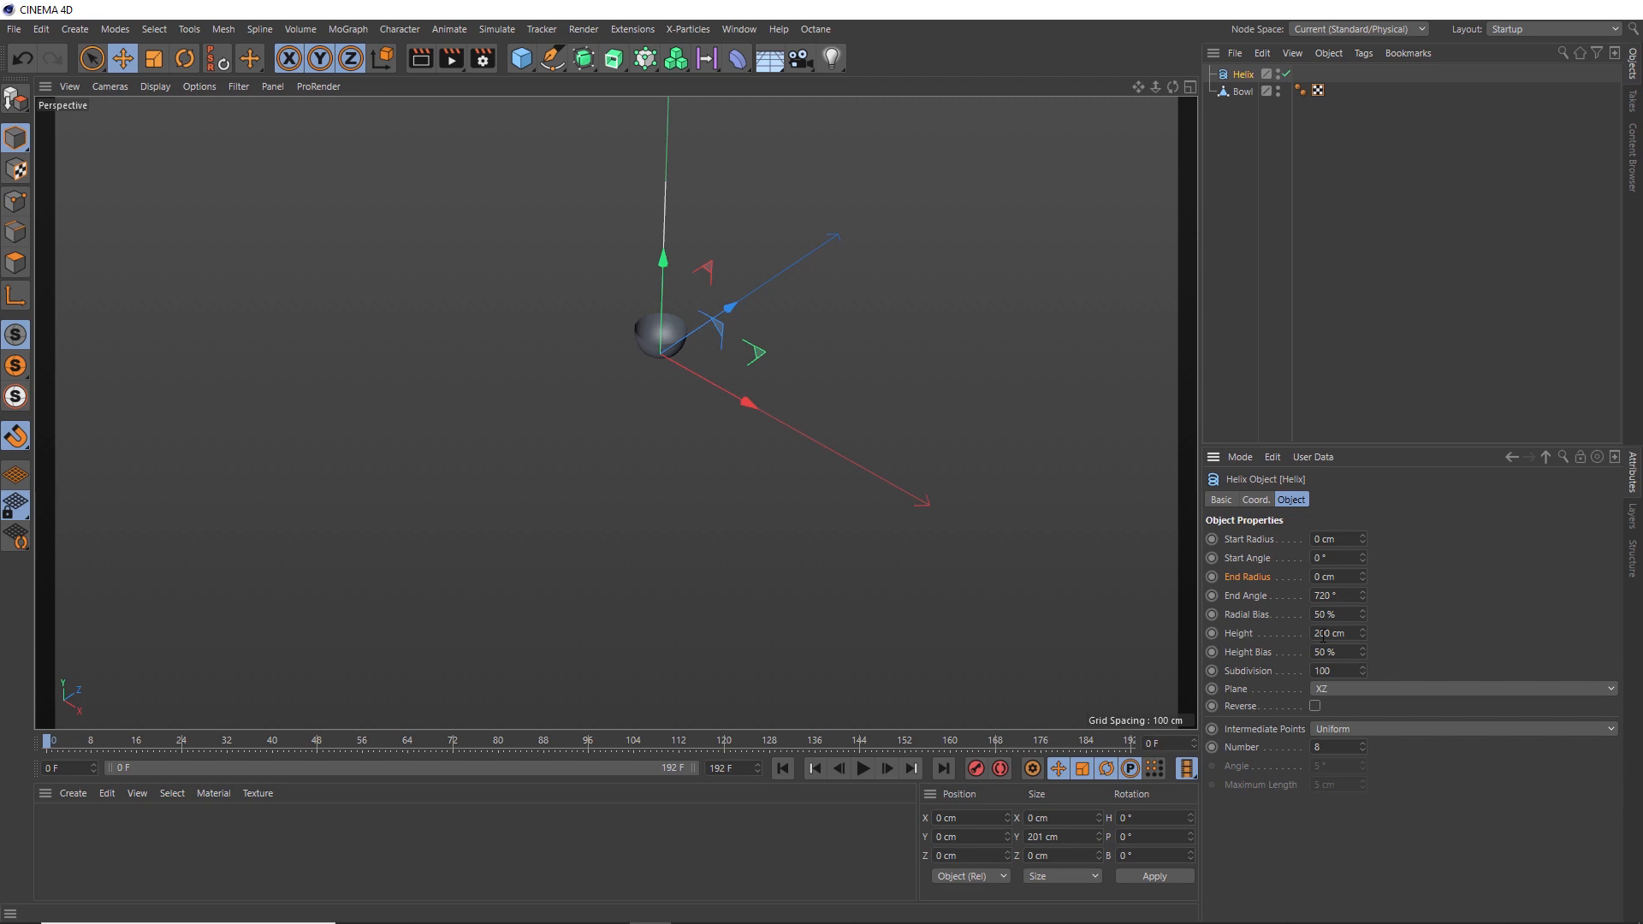
# - Set the helix height to 1000 cm and the intermediate points number to 2
pyautogui.moveTo(1320, 635); pyautogui.dragTo(1298, 633)
pyautogui.write('10')
pyautogui.press('Return')
pyautogui.click(1344, 749)
pyautogui.write('2')
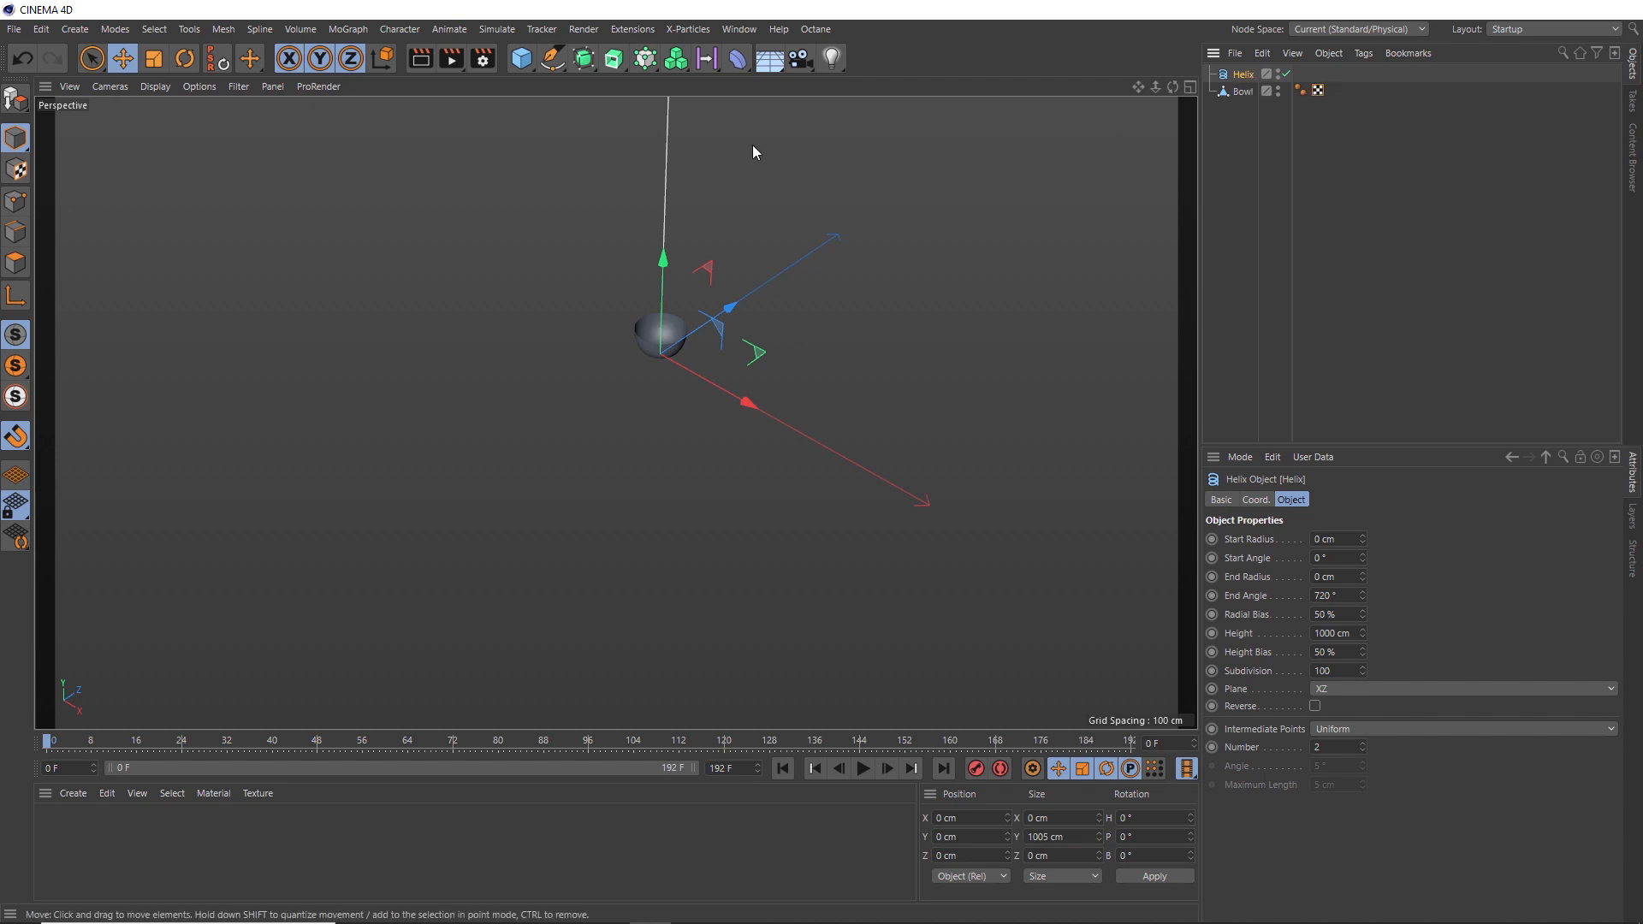
# - Put the helix under a Cloner and set the cloner mode to Grid Array
pyautogui.click(646, 58)
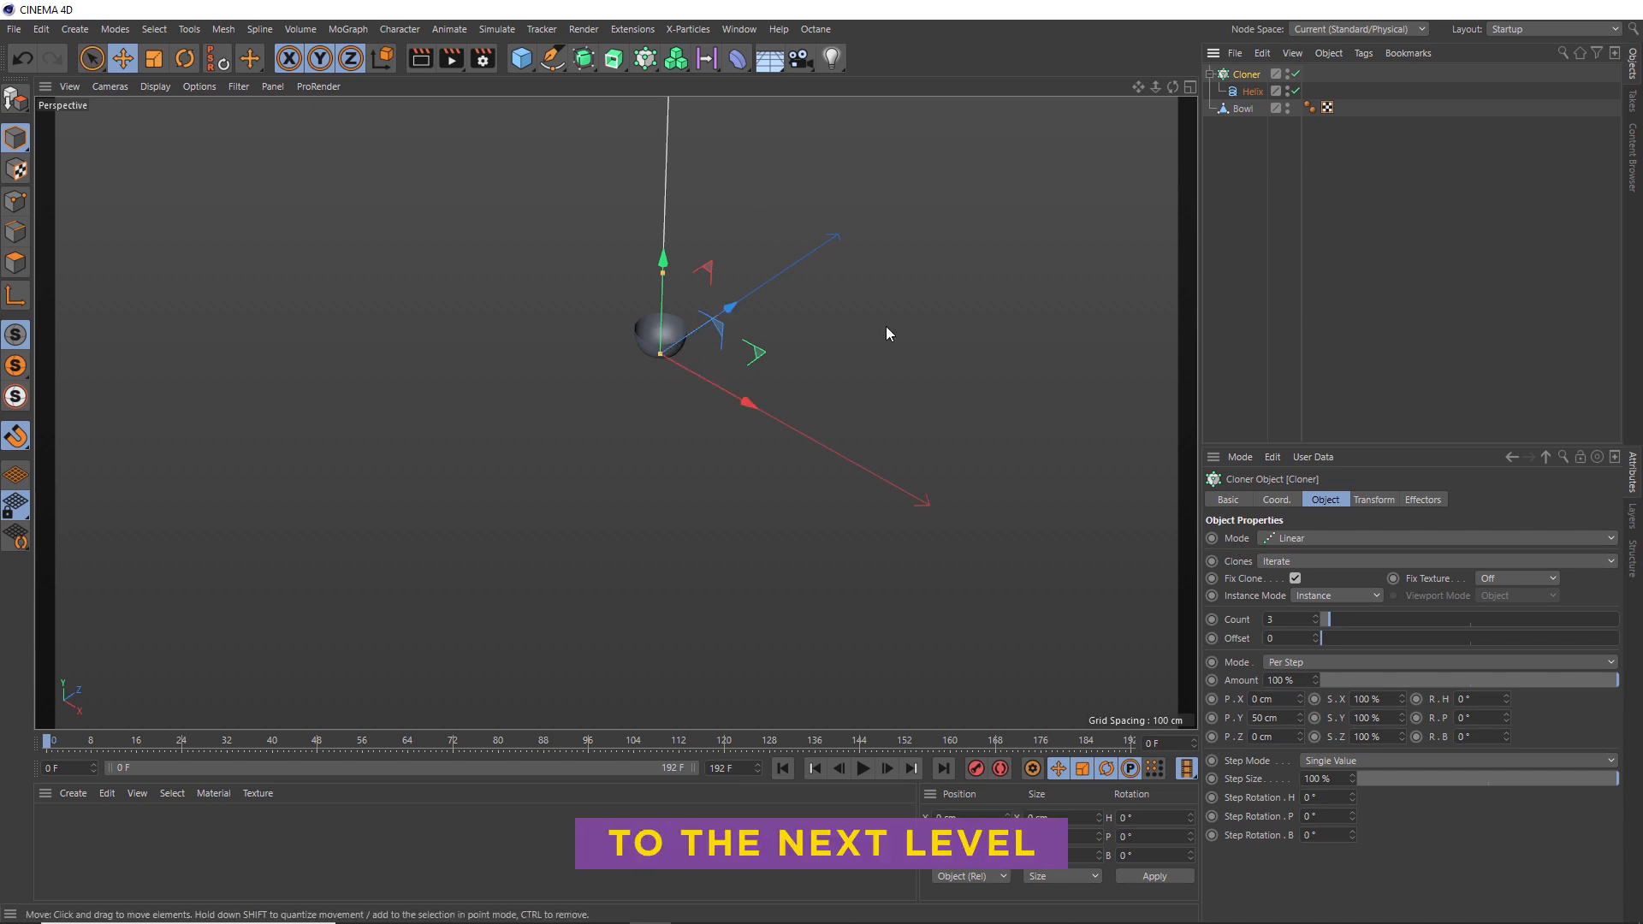
pyautogui.click(1279, 538)
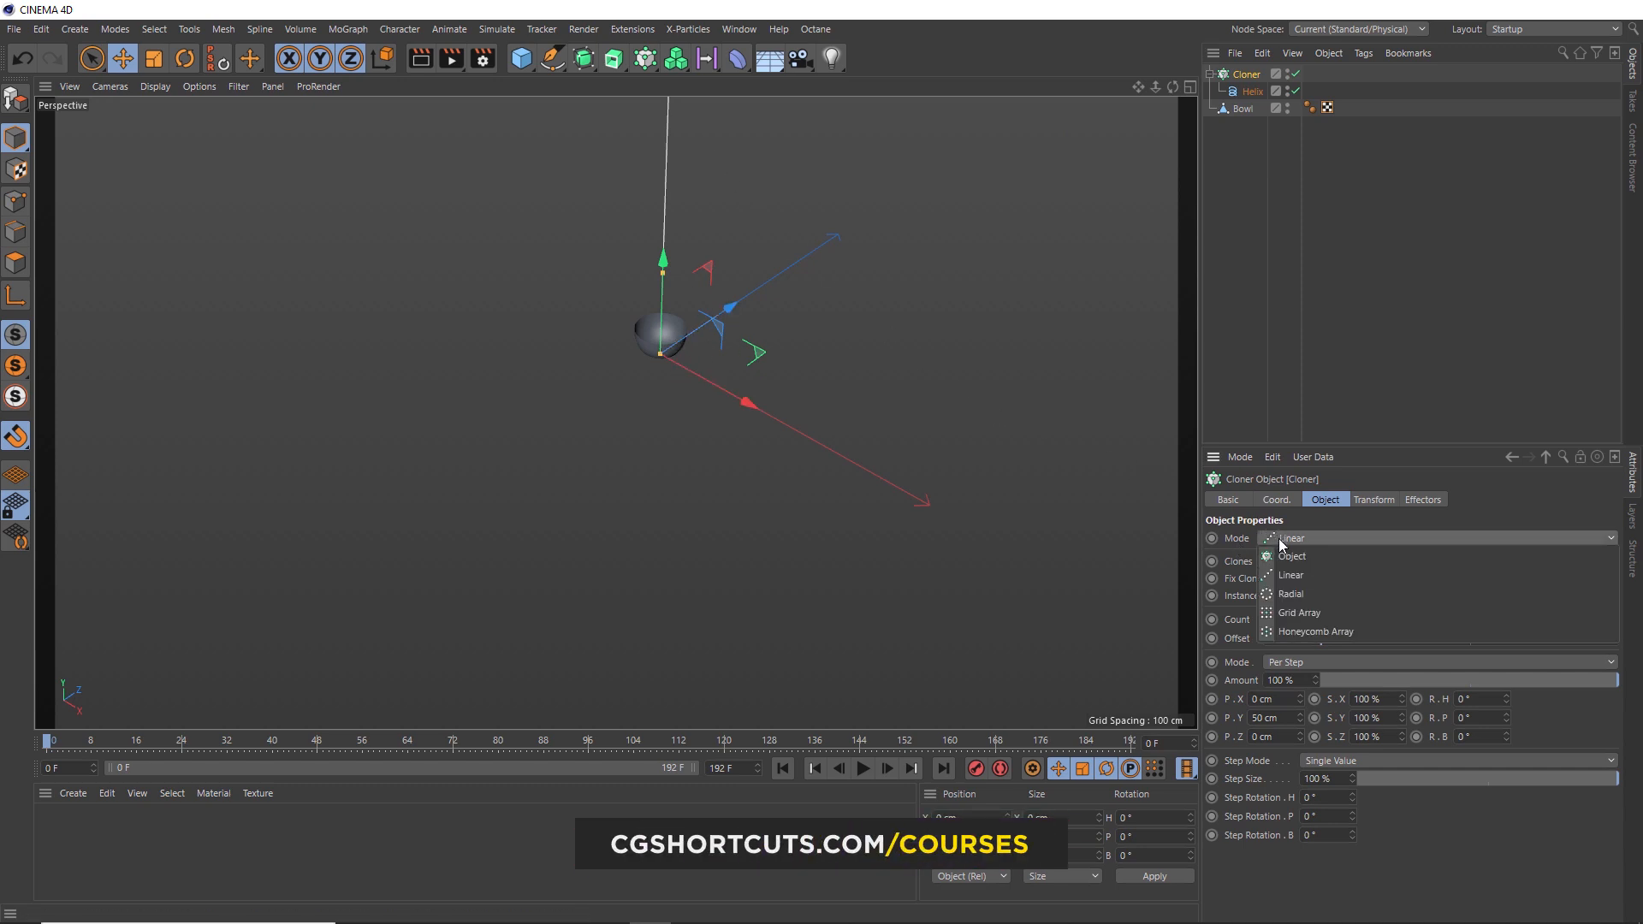
pyautogui.click(1289, 615)
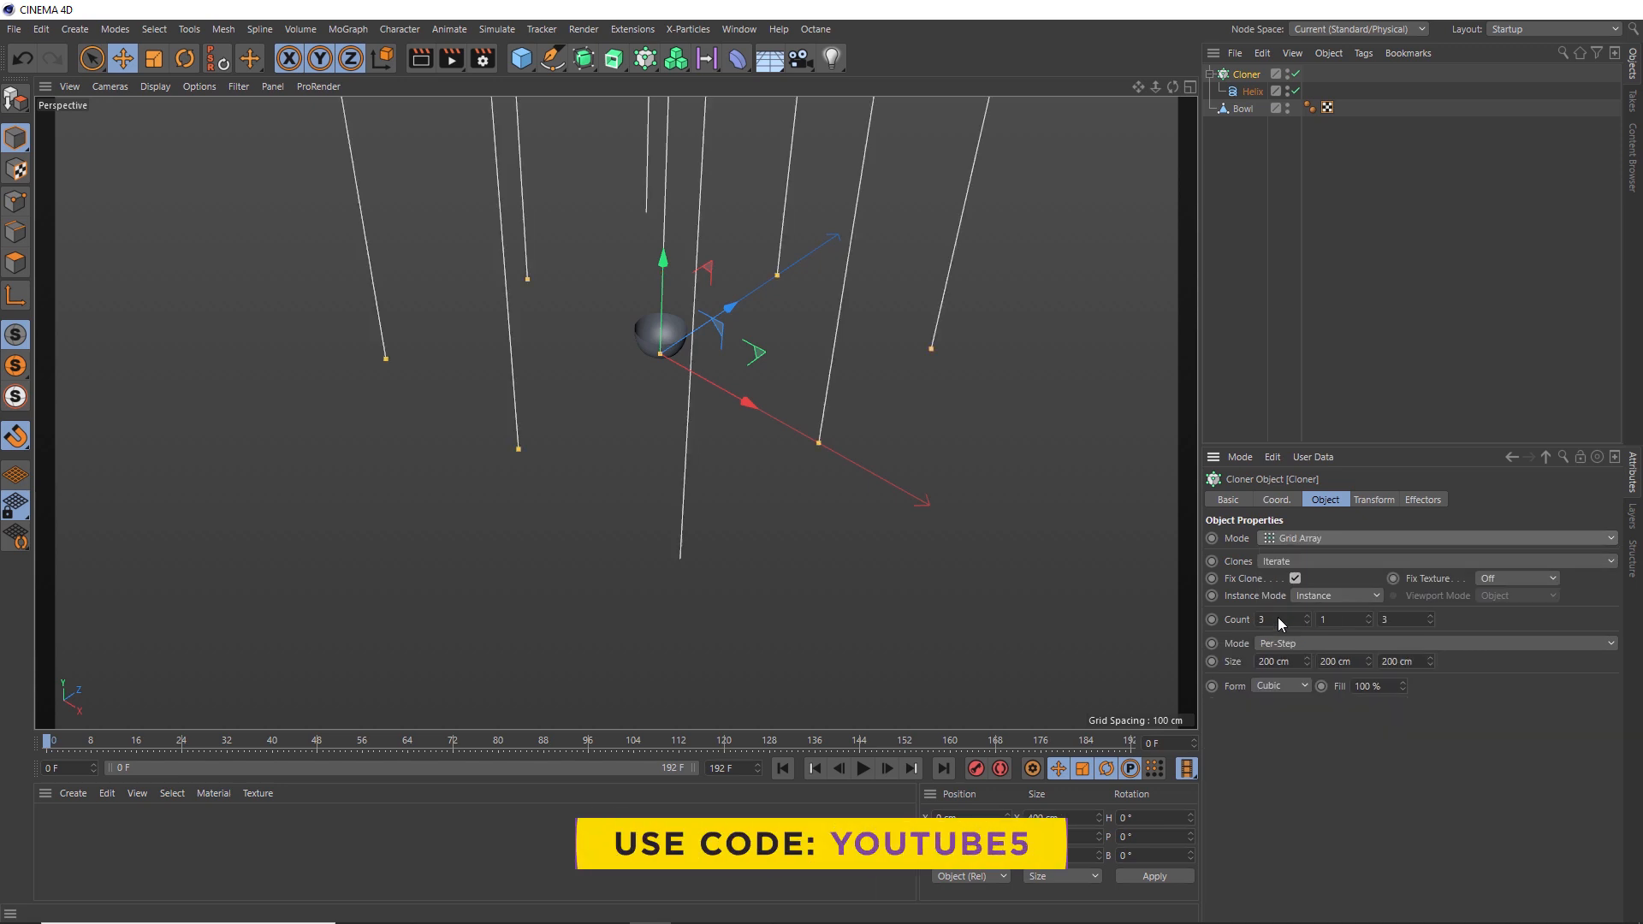
# - Set the grid count to 2, 1, 2 and the grid size to 5 cm, 200 cm, 5 cm
pyautogui.doubleClick(1277, 618)
pyautogui.write('2')
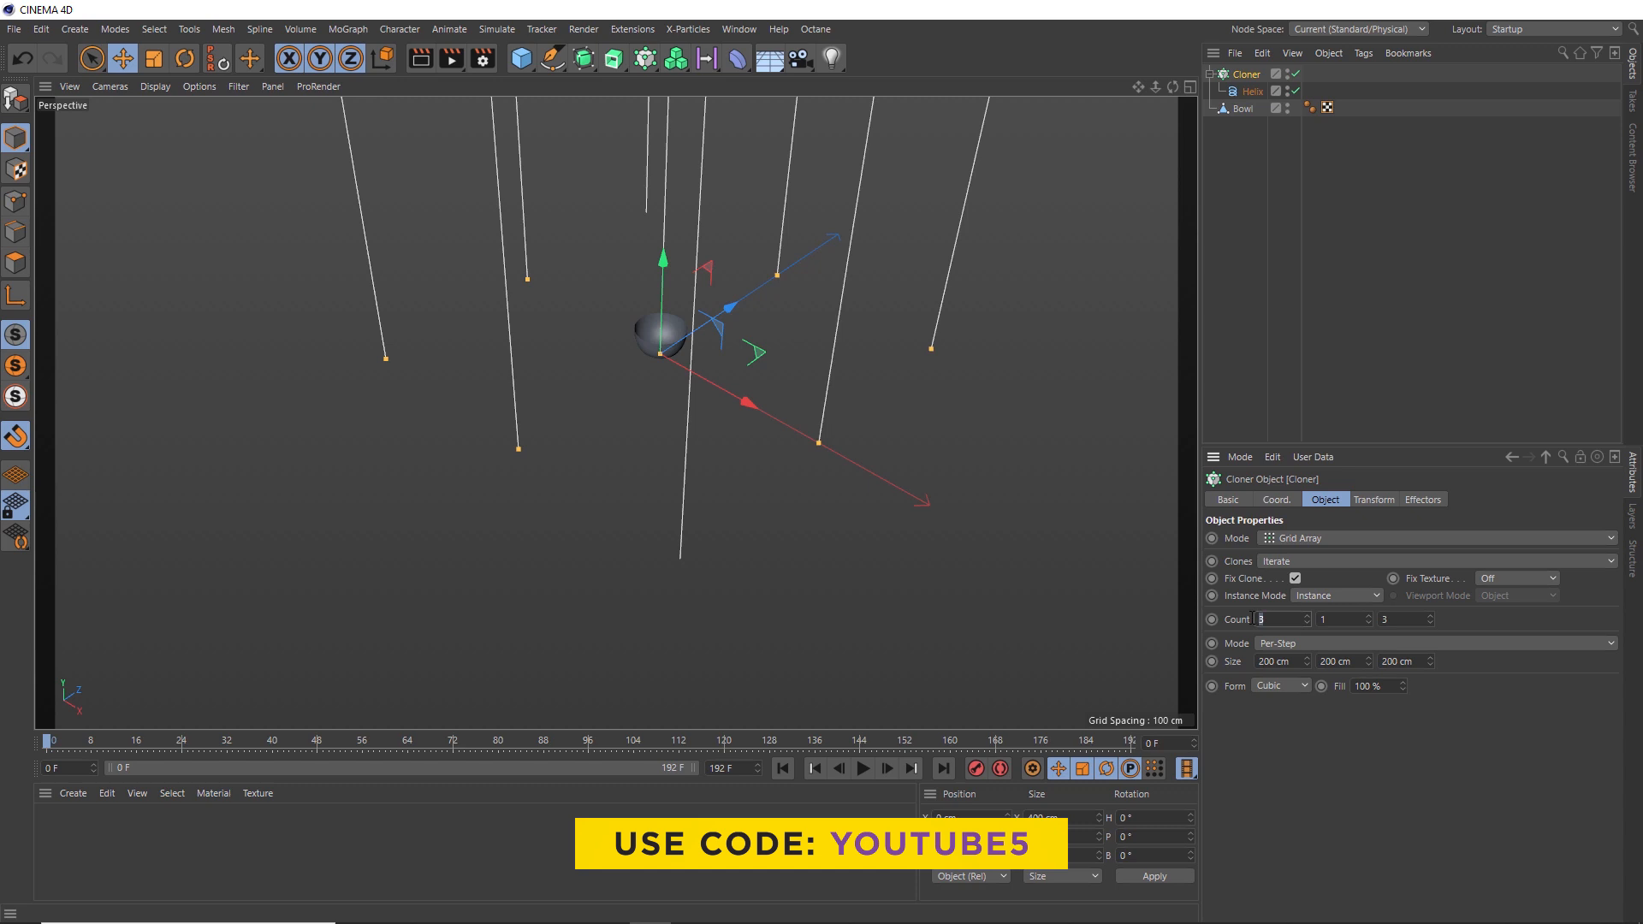
pyautogui.doubleClick(1391, 620)
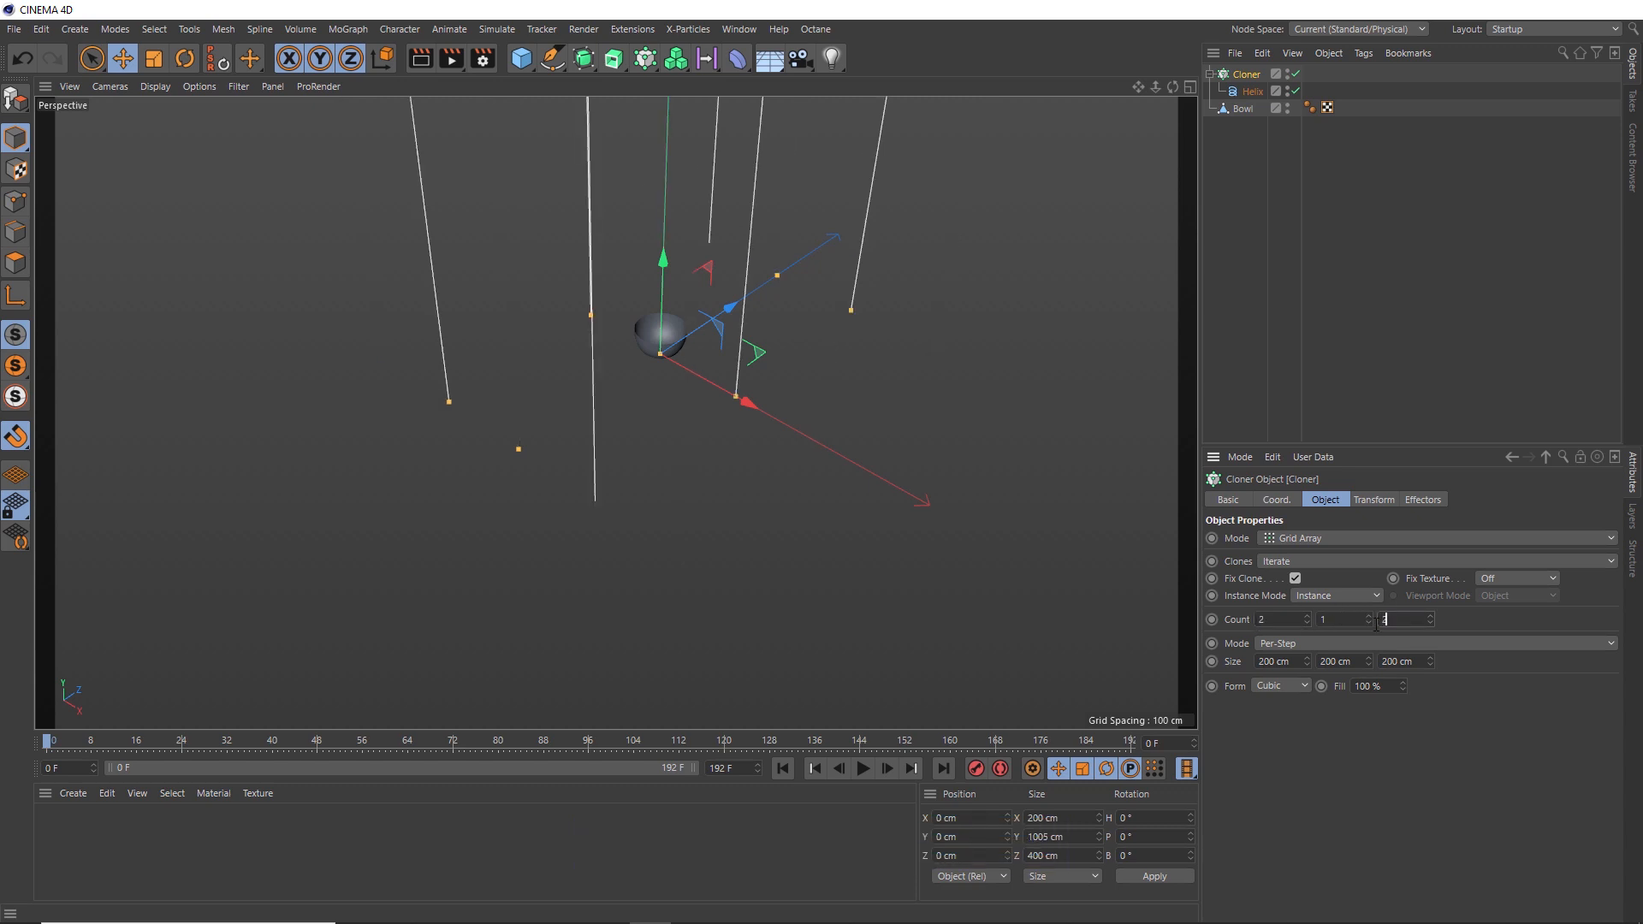
pyautogui.write('2')
pyautogui.press('Return')
pyautogui.moveTo(1306, 665); pyautogui.dragTo(1250, 670)
pyautogui.doubleClick(1266, 661)
pyautogui.write('5')
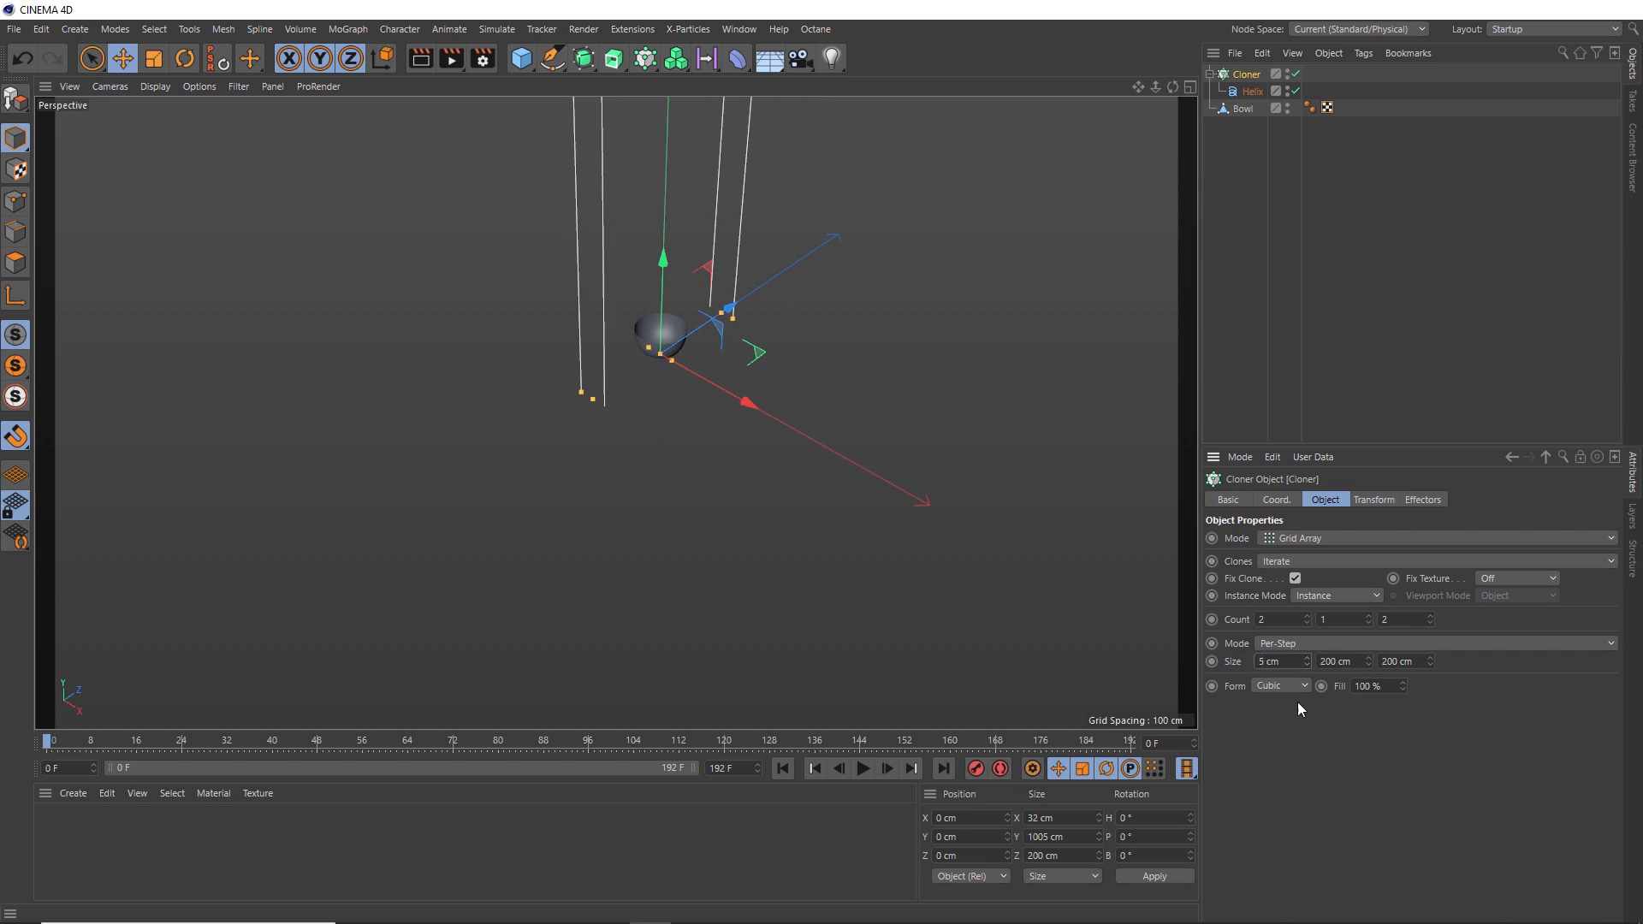
pyautogui.doubleClick(1404, 662)
pyautogui.write('5')
pyautogui.press('Return')
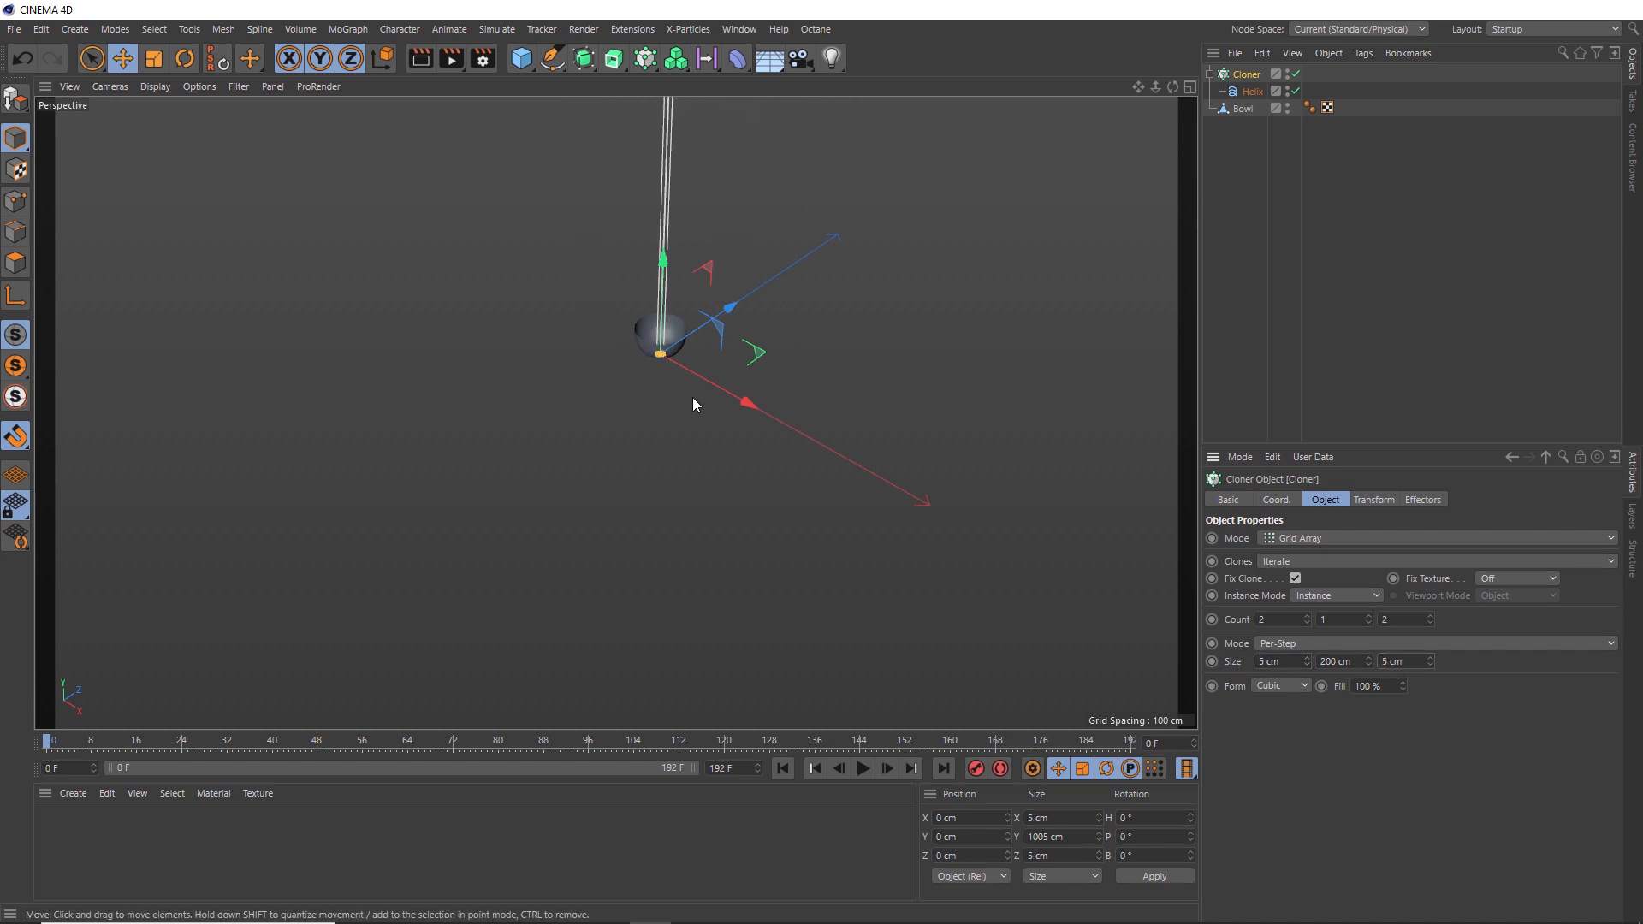
# - Add a Soft Body simulation tag to the Cloner
pyautogui.scroll(2, 686, 241)
pyautogui.keyDown('alt'); pyautogui.moveTo(686, 241); pyautogui.dragTo(699, 209, button='right'); pyautogui.keyUp('alt')
pyautogui.keyDown('alt'); pyautogui.moveTo(652, 372); pyautogui.dragTo(683, 424); pyautogui.keyUp('alt')
pyautogui.keyDown('alt'); pyautogui.moveTo(674, 379); pyautogui.dragTo(696, 315, button='right'); pyautogui.keyUp('alt')
pyautogui.keyDown('alt'); pyautogui.moveTo(672, 377); pyautogui.dragTo(672, 127); pyautogui.keyUp('alt')
pyautogui.scroll(-2, 700, 325)
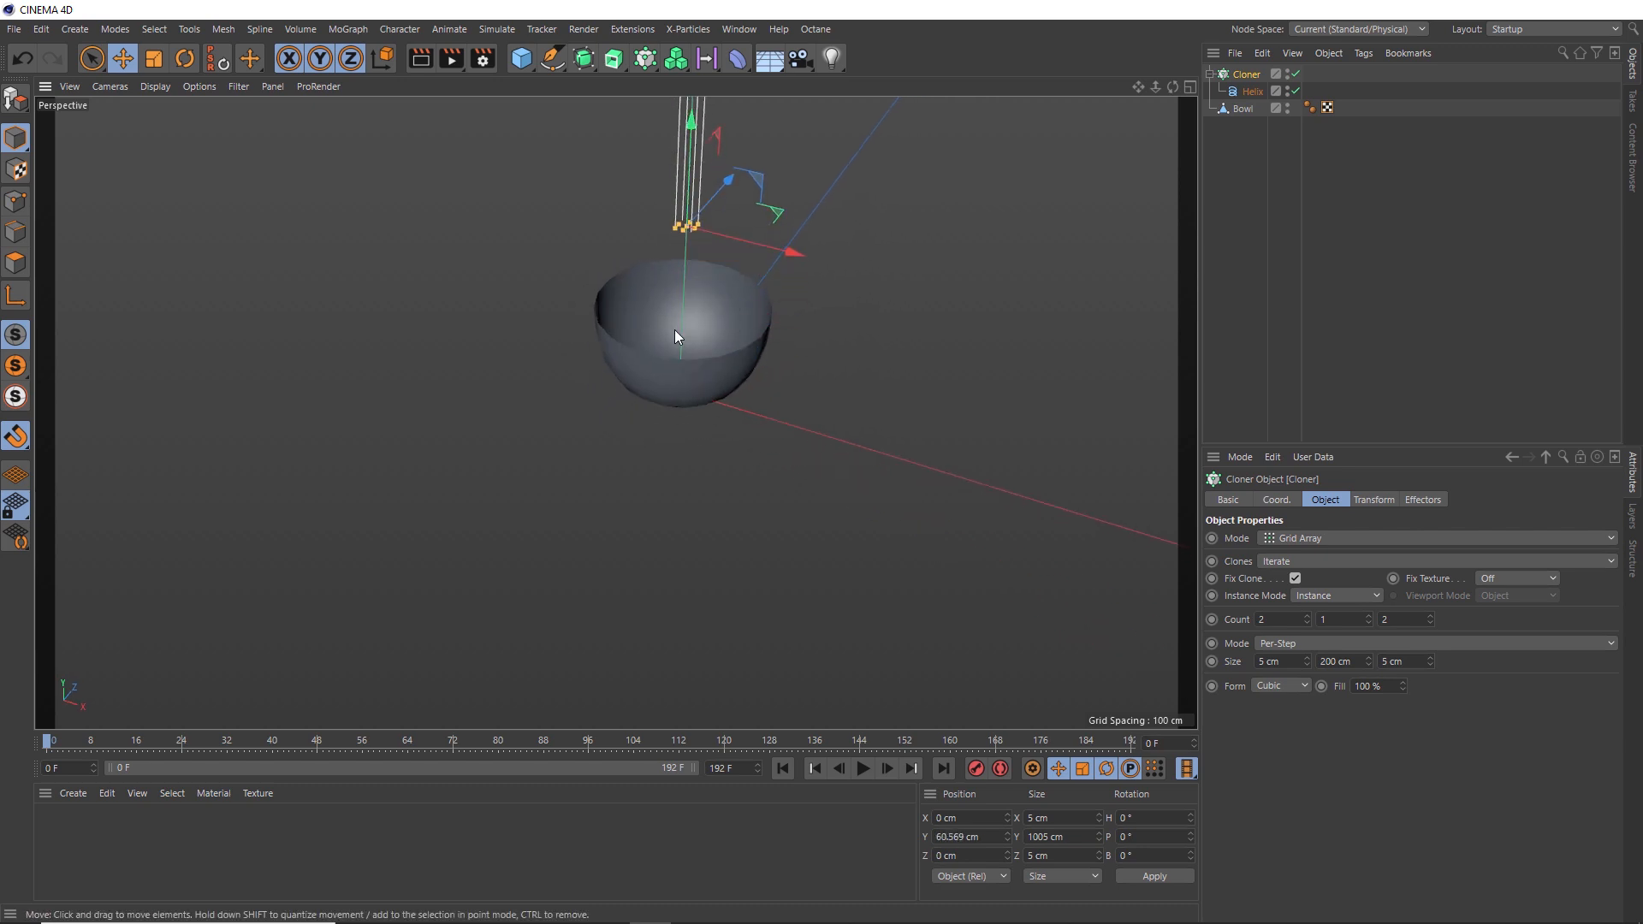
pyautogui.rightClick(1251, 75)
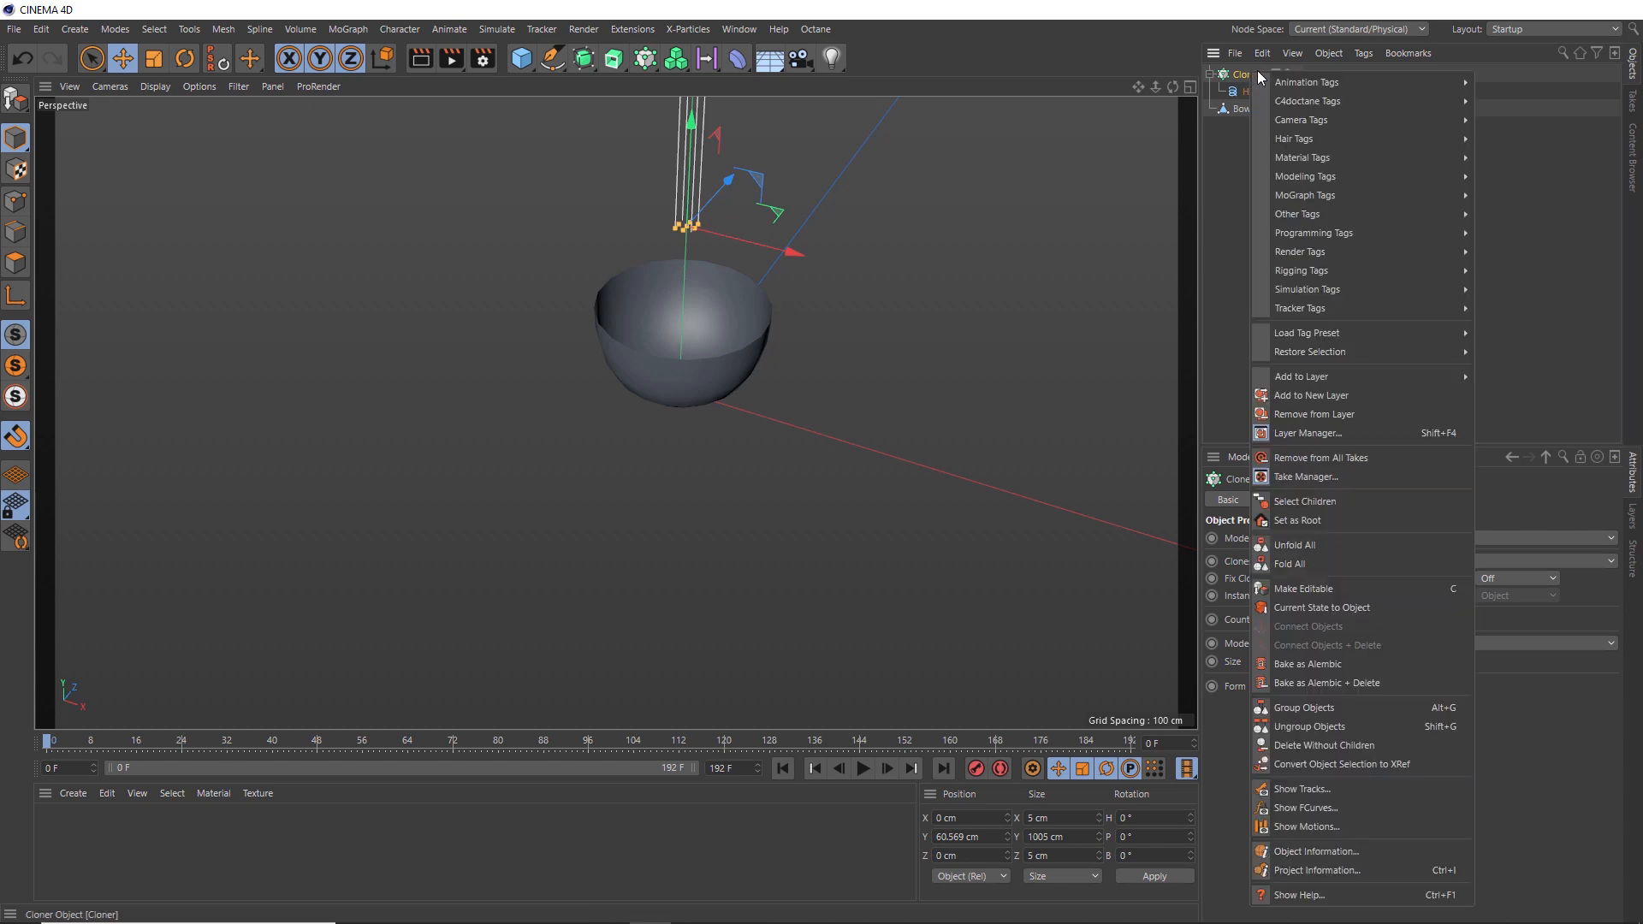
pyautogui.moveTo(1325, 292)
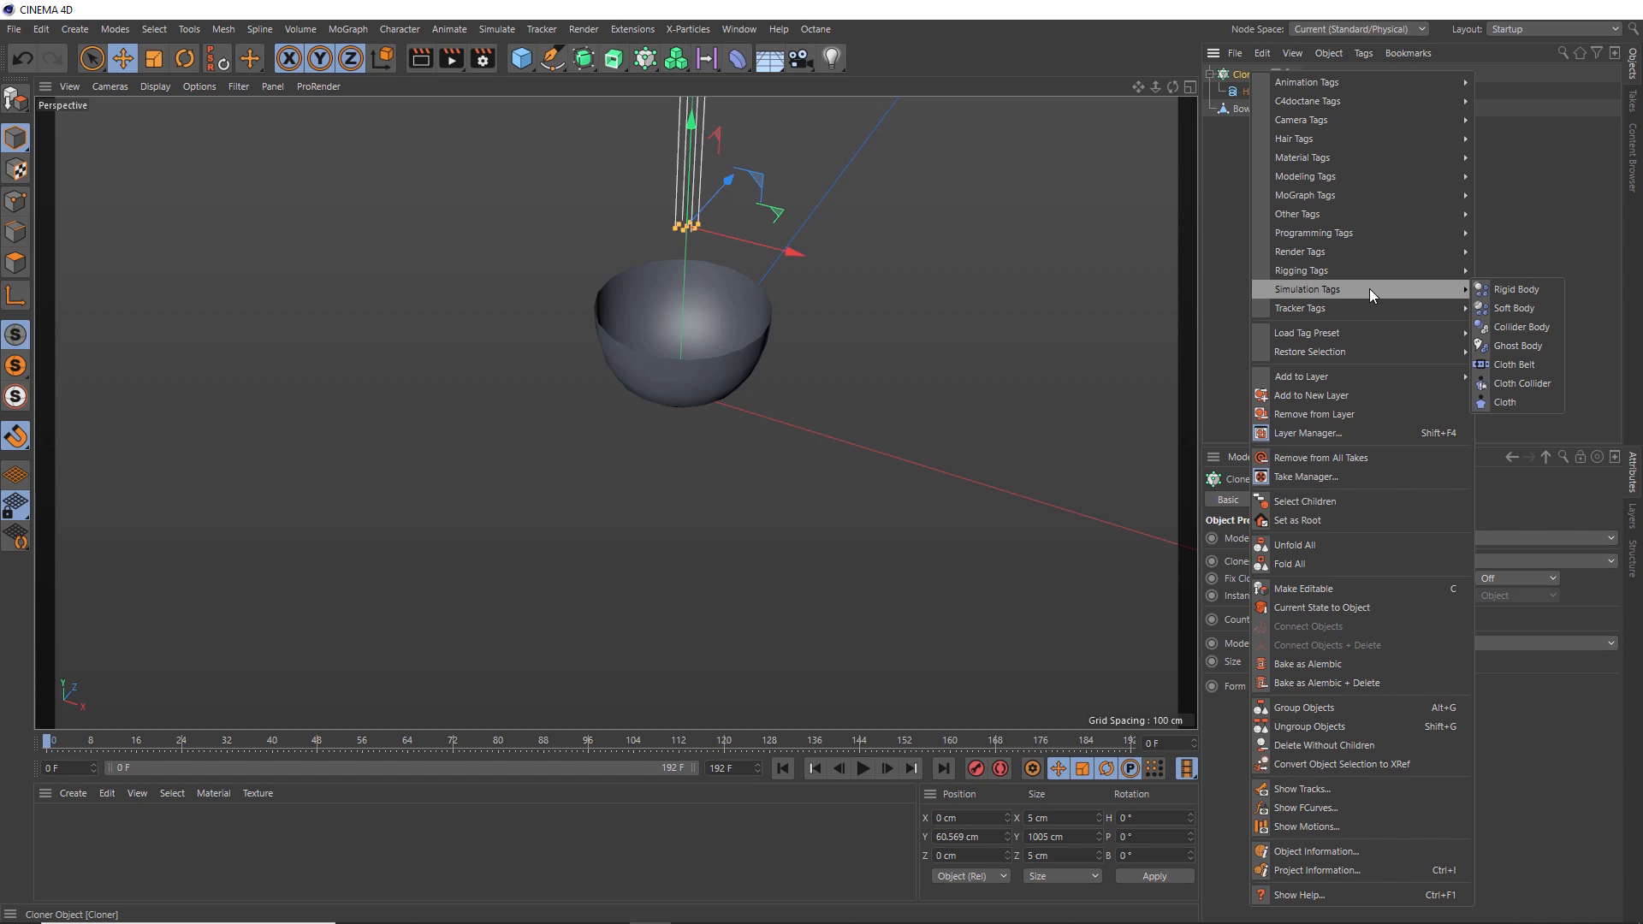
pyautogui.click(1507, 310)
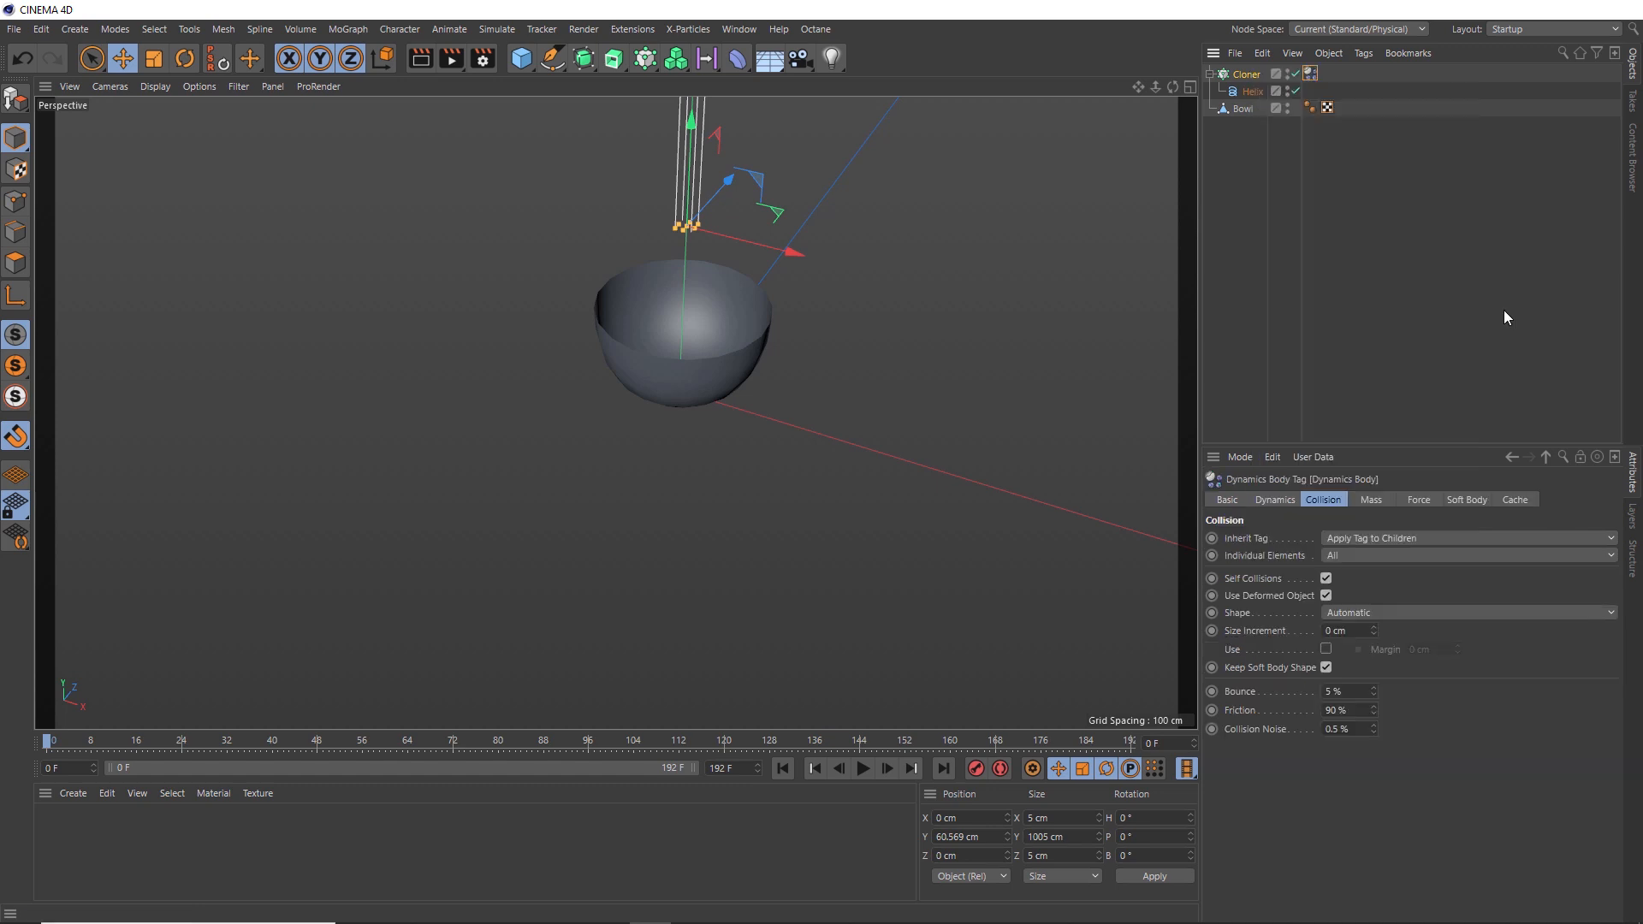
# - Adjust the soft body spring stiffness and damping values for structural, shear and flexion, and set the rest length to 50
pyautogui.click(1476, 501)
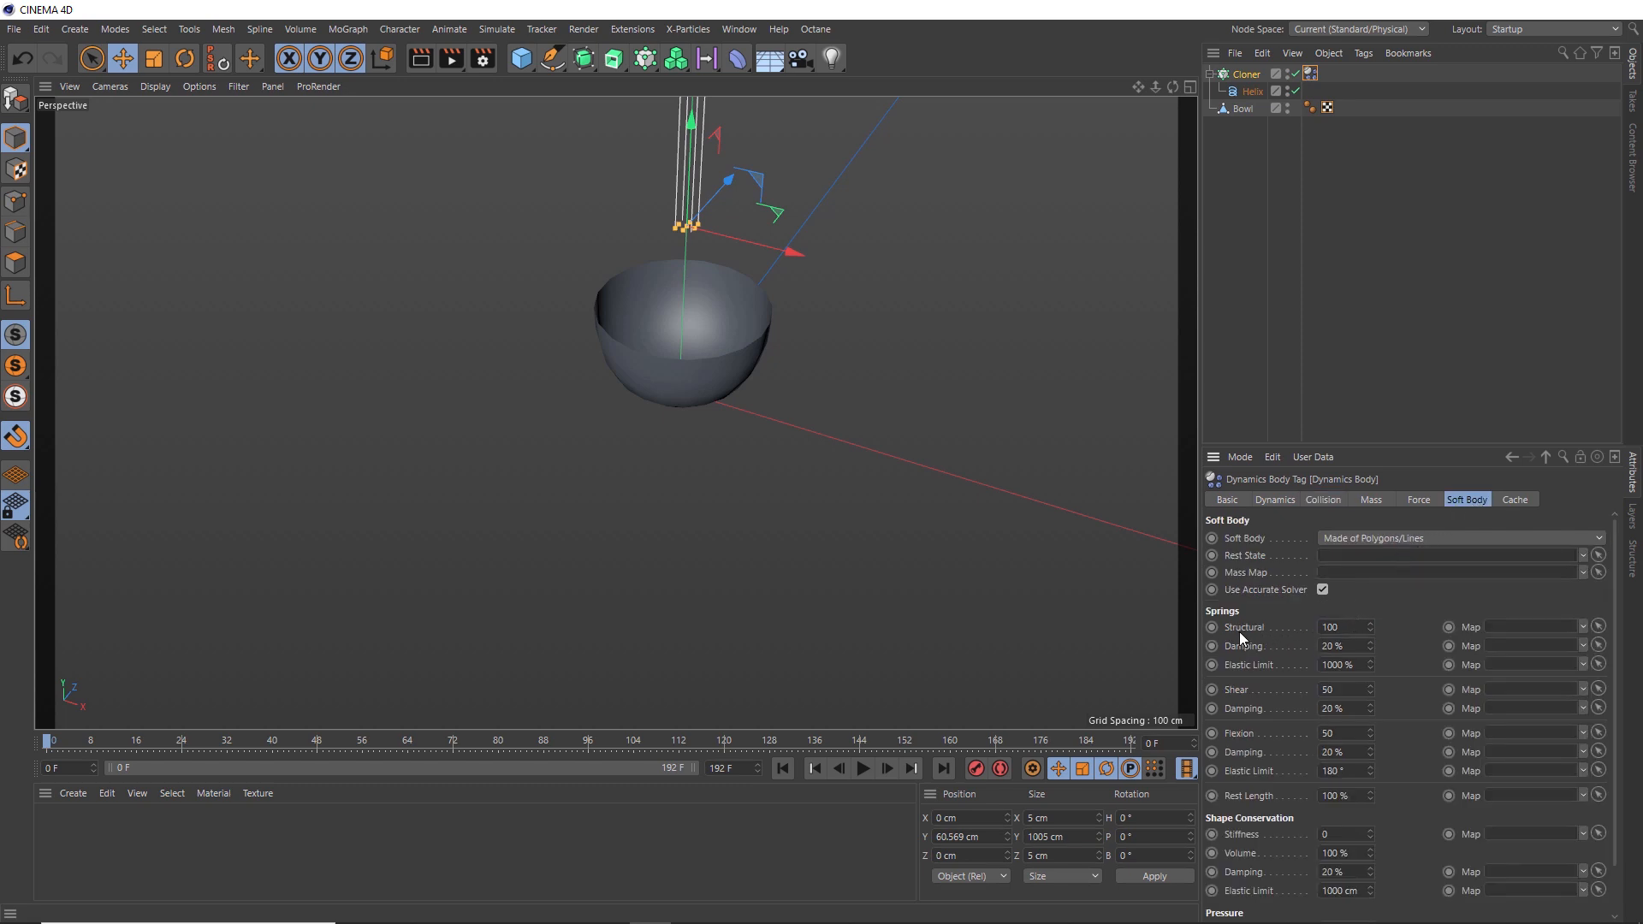
pyautogui.doubleClick(1339, 634)
pyautogui.write('1')
pyautogui.doubleClick(1337, 645)
pyautogui.write('500')
pyautogui.doubleClick(1344, 690)
pyautogui.doubleClick(1337, 709)
pyautogui.write('100')
pyautogui.doubleClick(1329, 734)
pyautogui.write('5')
pyautogui.doubleClick(1332, 752)
pyautogui.doubleClick(1325, 799)
pyautogui.write('50')
# - Adjust the soft body tag's linear and angular damping under Force
pyautogui.click(1419, 501)
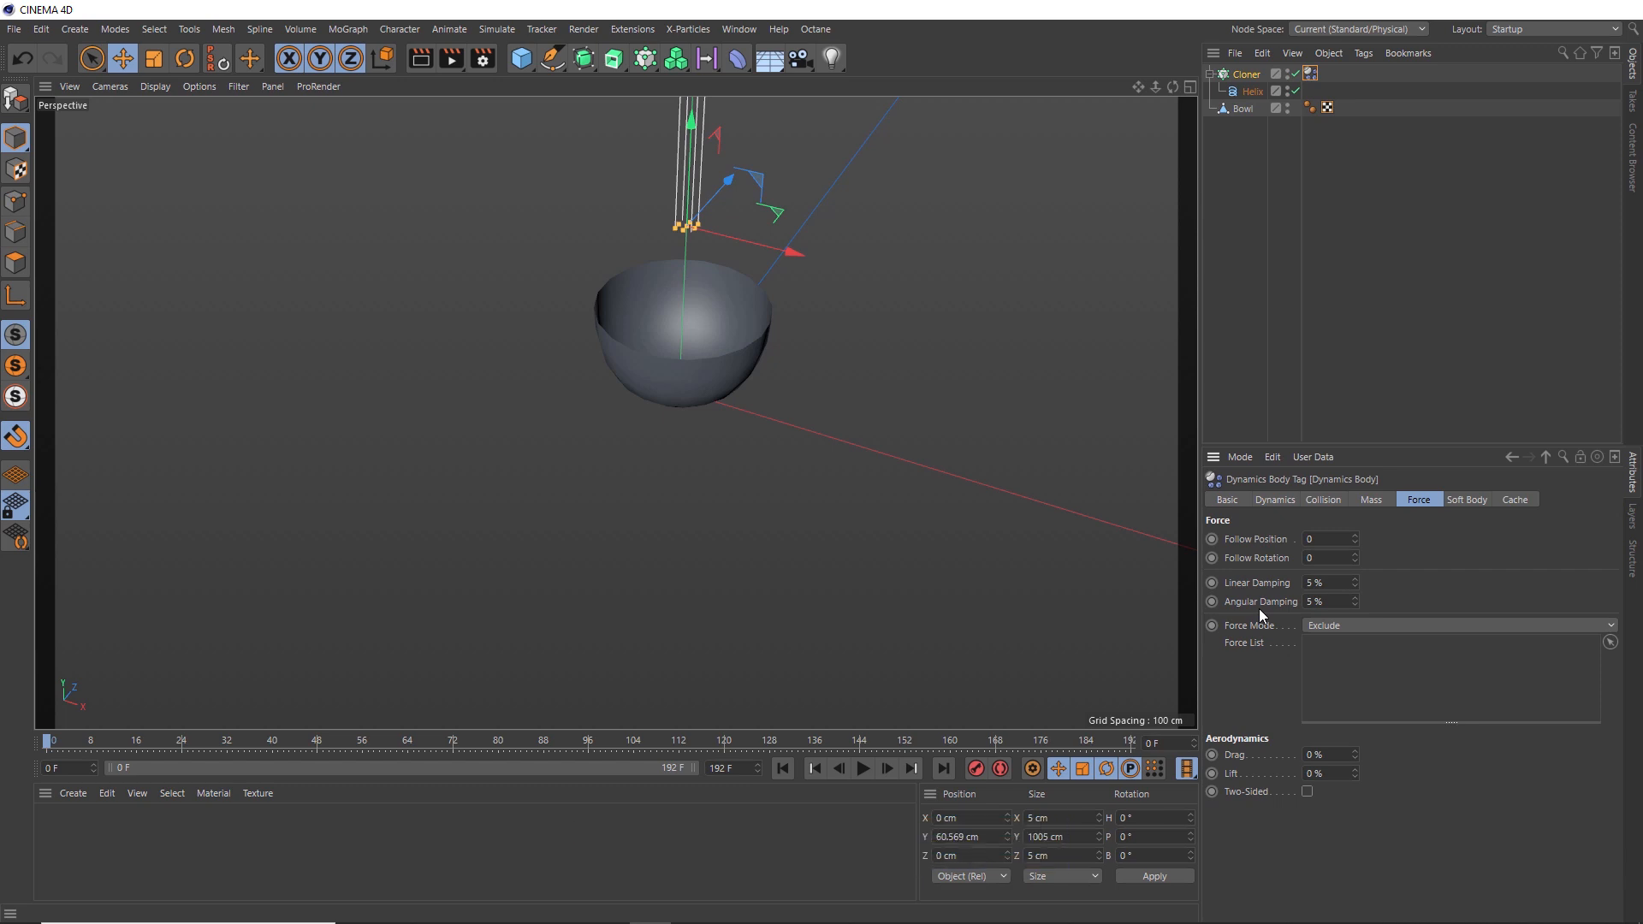
pyautogui.click(1333, 583)
pyautogui.write('99')
pyautogui.click(1320, 601)
# - Enable the collision margin at 1.2 cm and set bounce to 50% and friction to 30%
pyautogui.click(1324, 501)
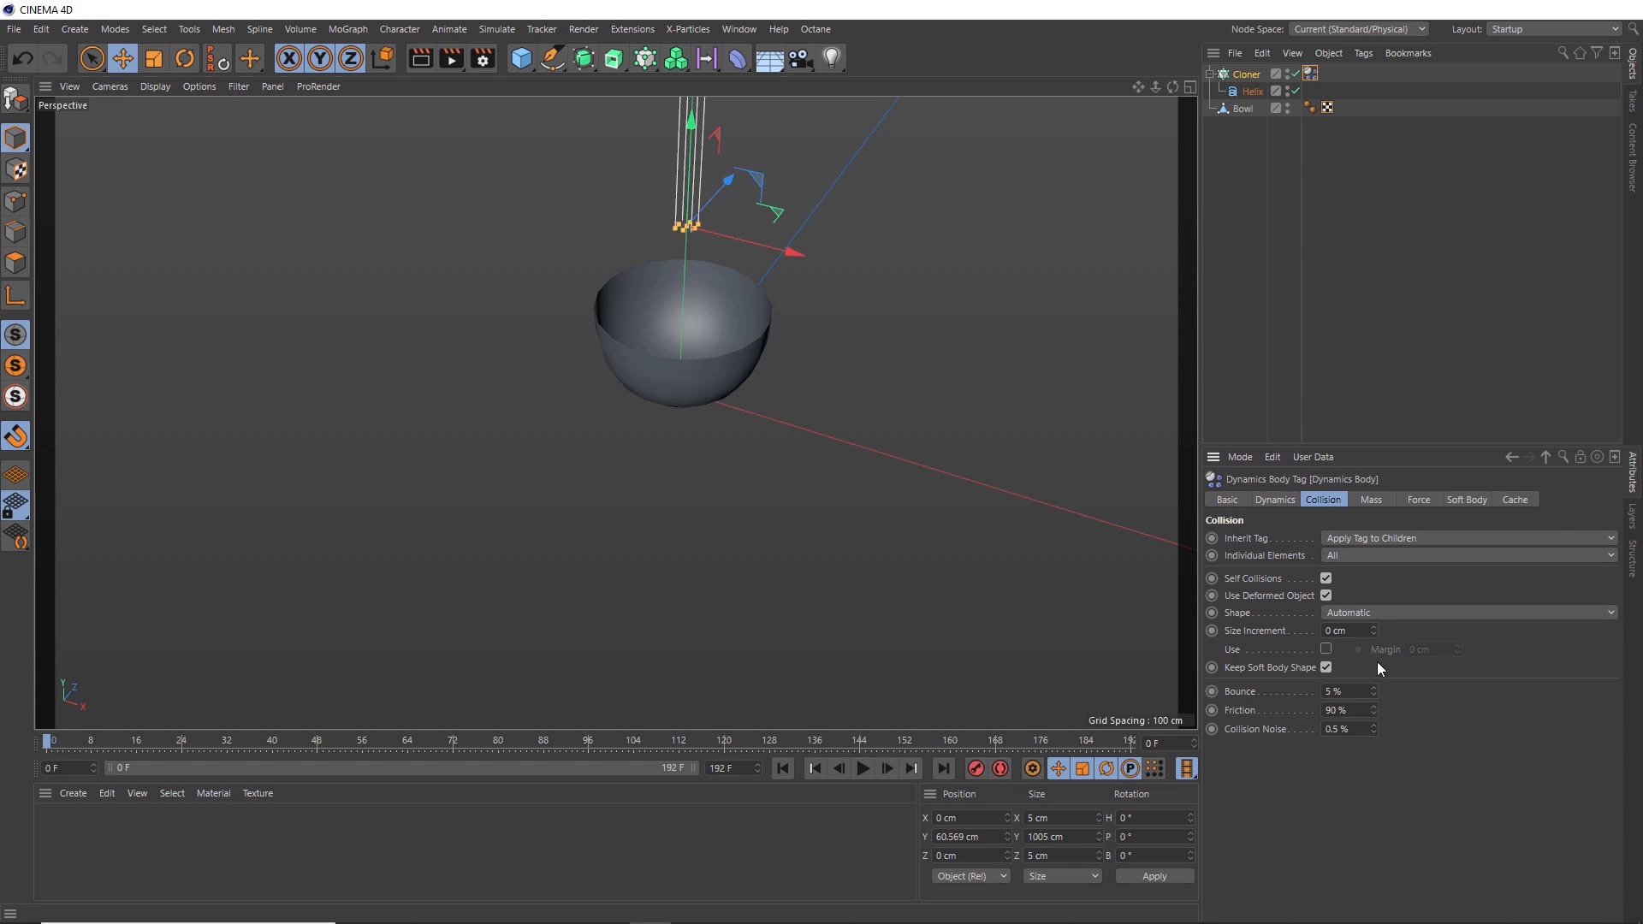
pyautogui.click(1325, 650)
pyautogui.doubleClick(1413, 651)
pyautogui.write('1.2')
pyautogui.moveTo(1350, 695); pyautogui.dragTo(1299, 718)
pyautogui.write('5030')
pyautogui.press('Return')
# - Play the simulation to preview it, then return to the start frame
pyautogui.click(864, 769)
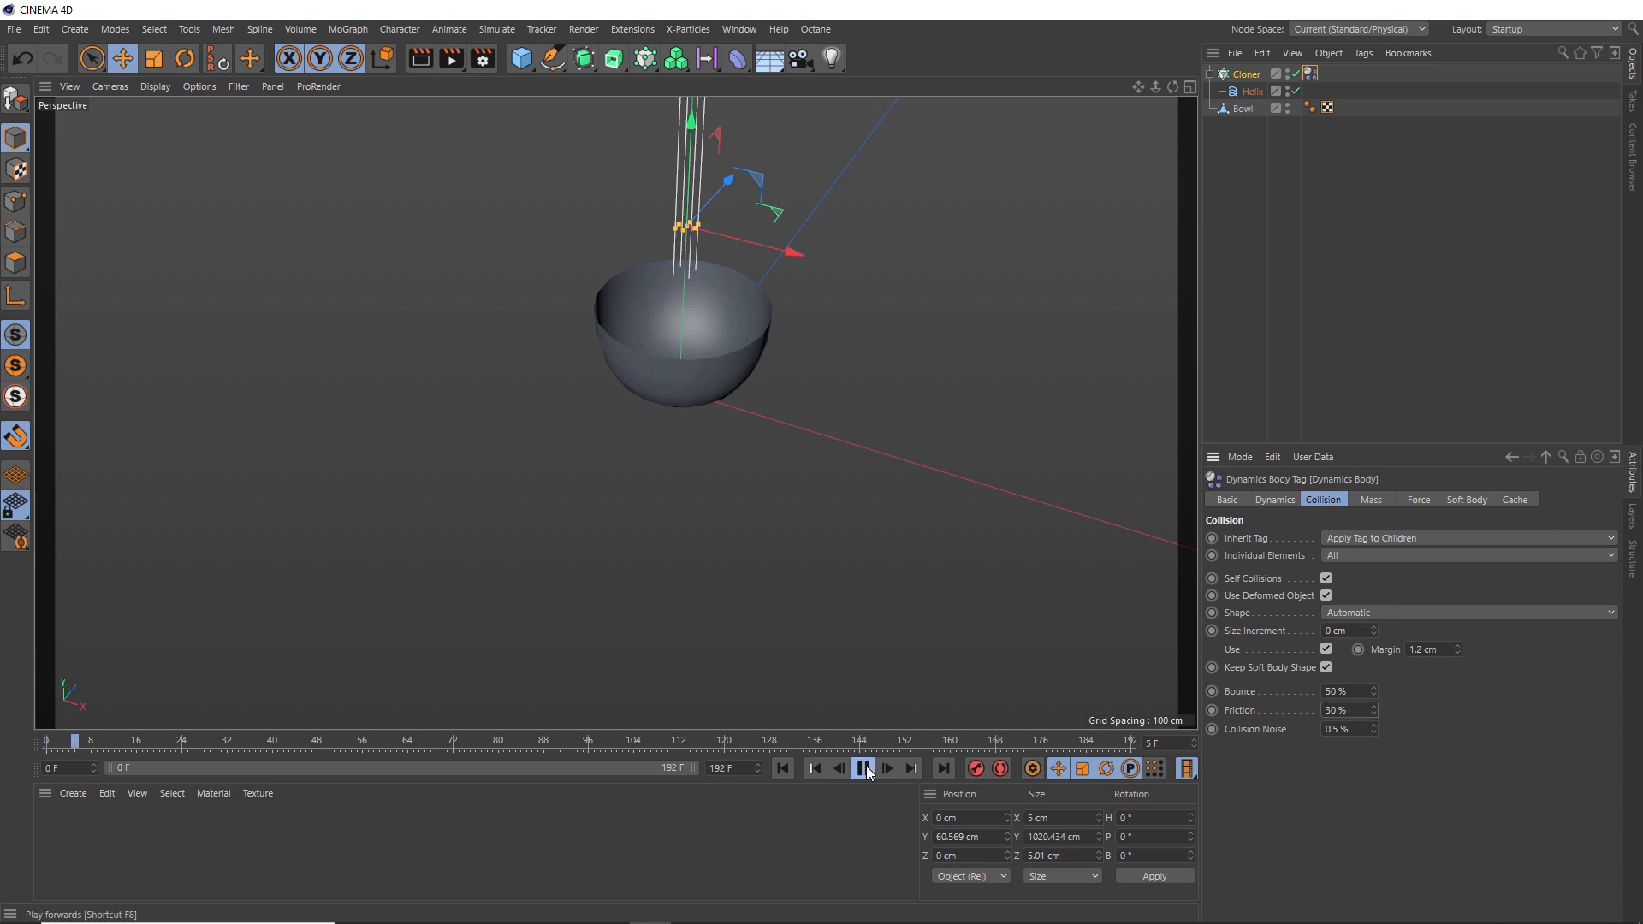
pyautogui.click(864, 769)
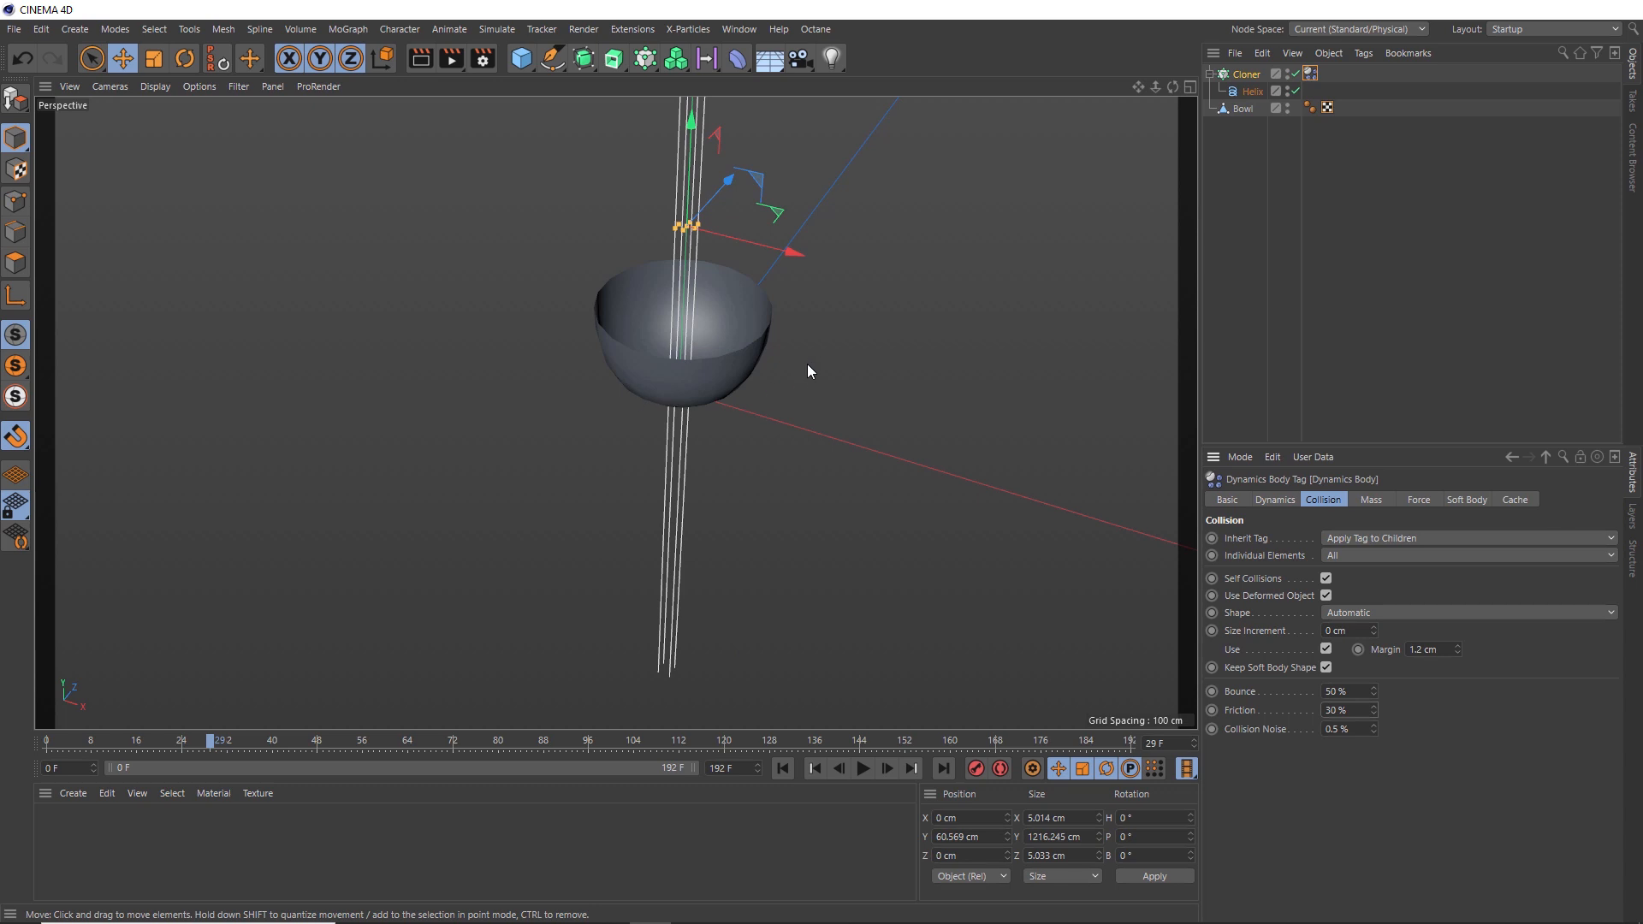
pyautogui.click(784, 768)
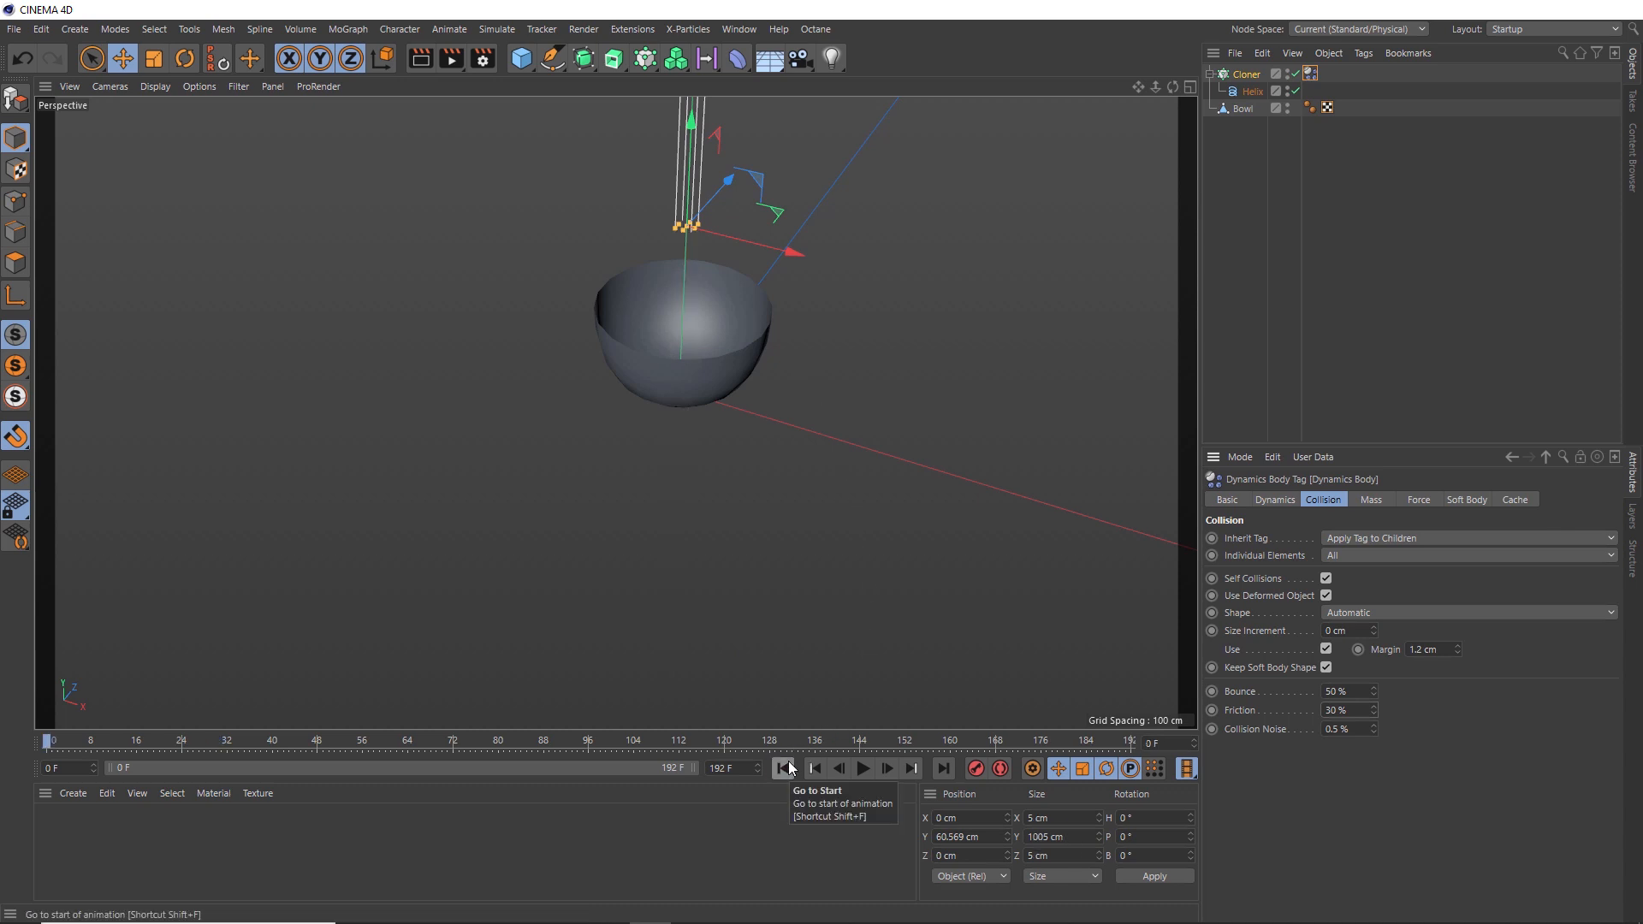
# - Add a Collider Body tag to the bowl and set its bounce to 50% and friction to 30%
pyautogui.click(1253, 111)
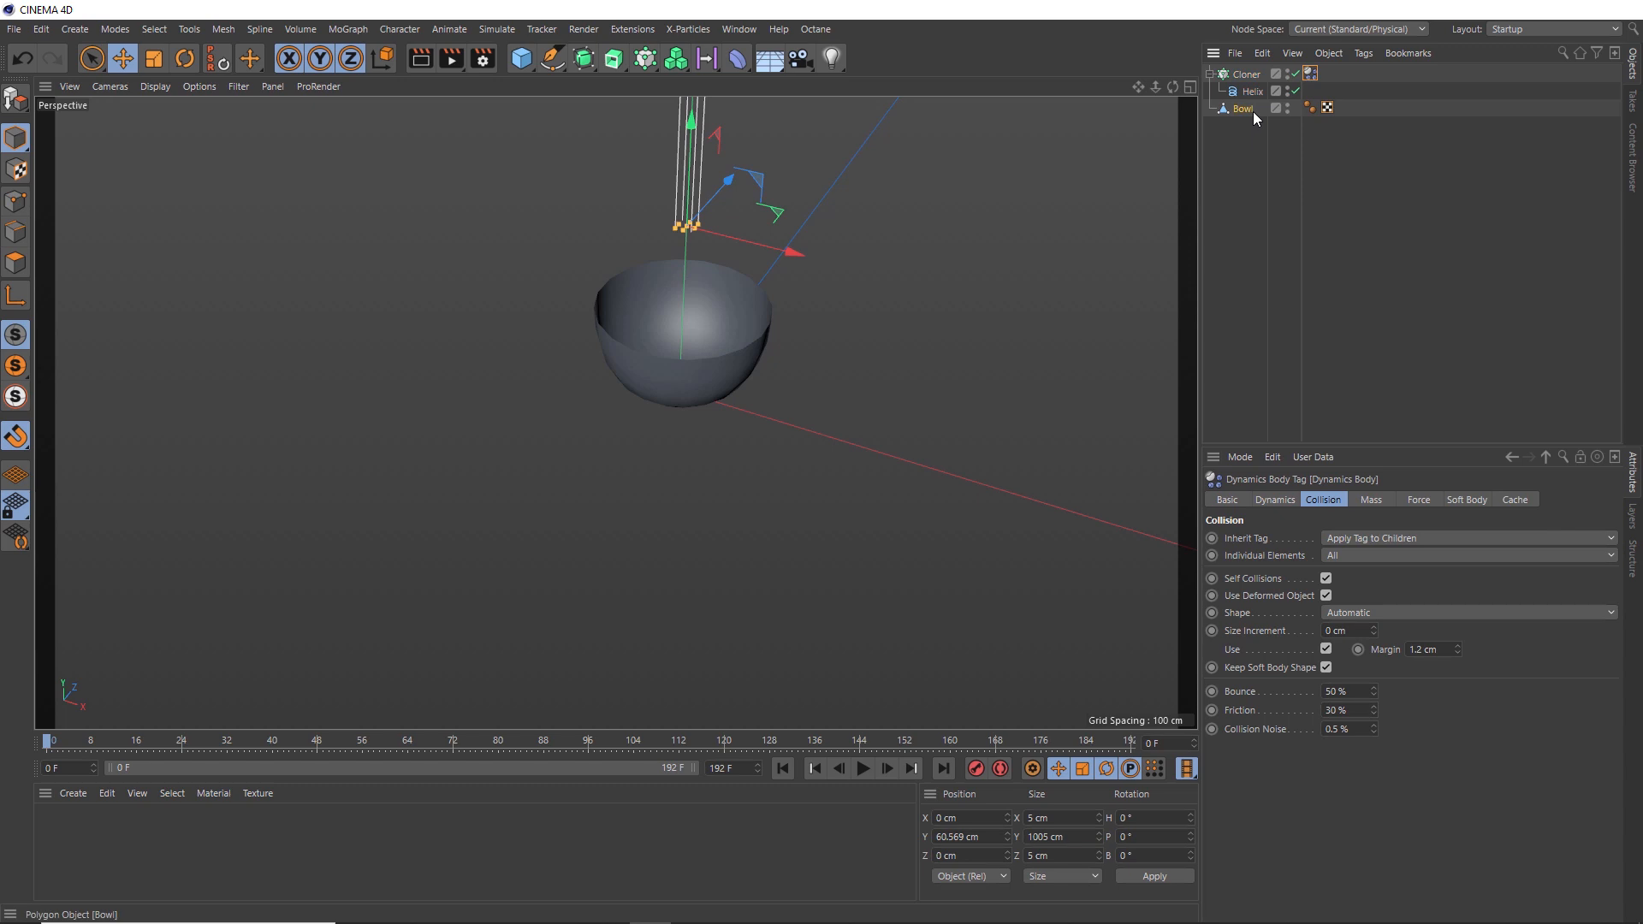
pyautogui.rightClick(1253, 111)
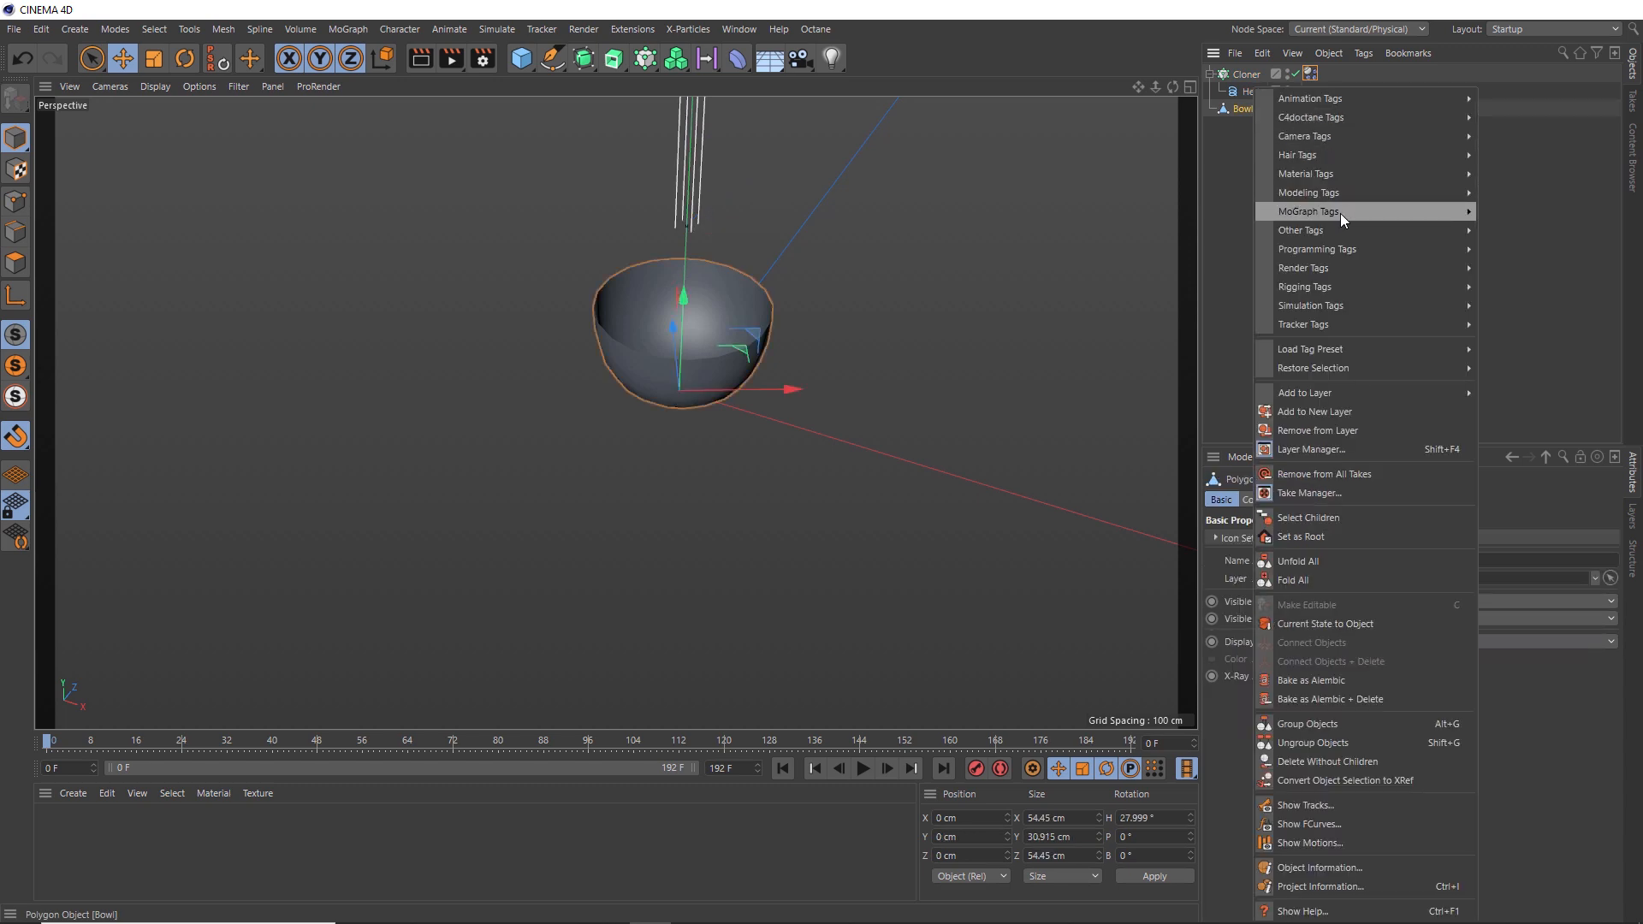
pyautogui.moveTo(1304, 308)
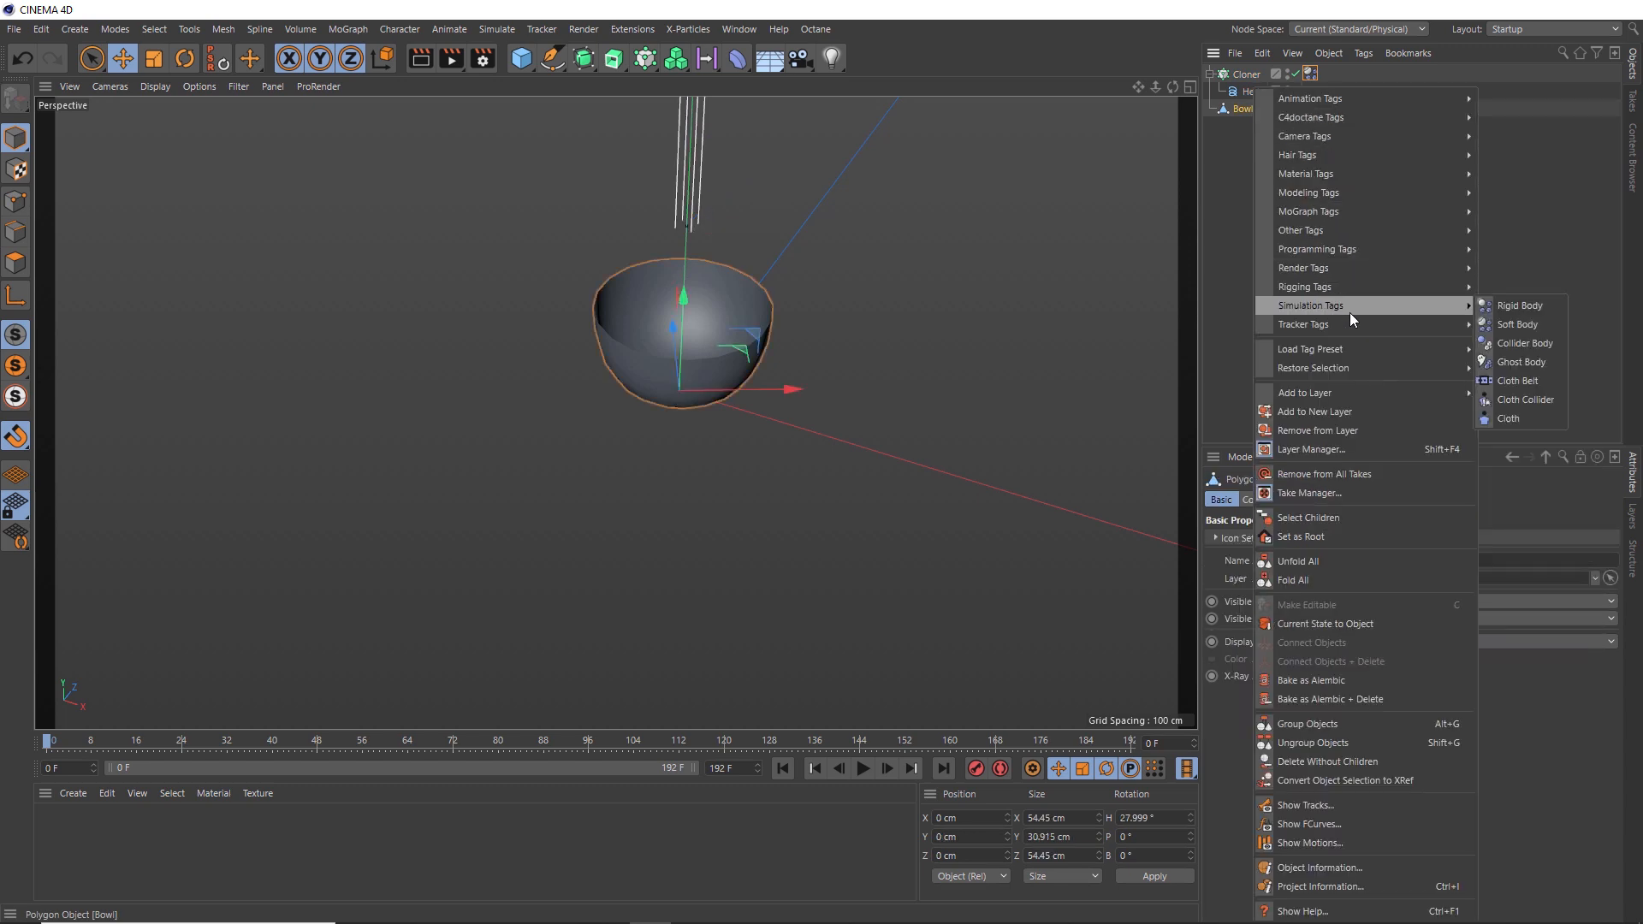
pyautogui.click(1534, 344)
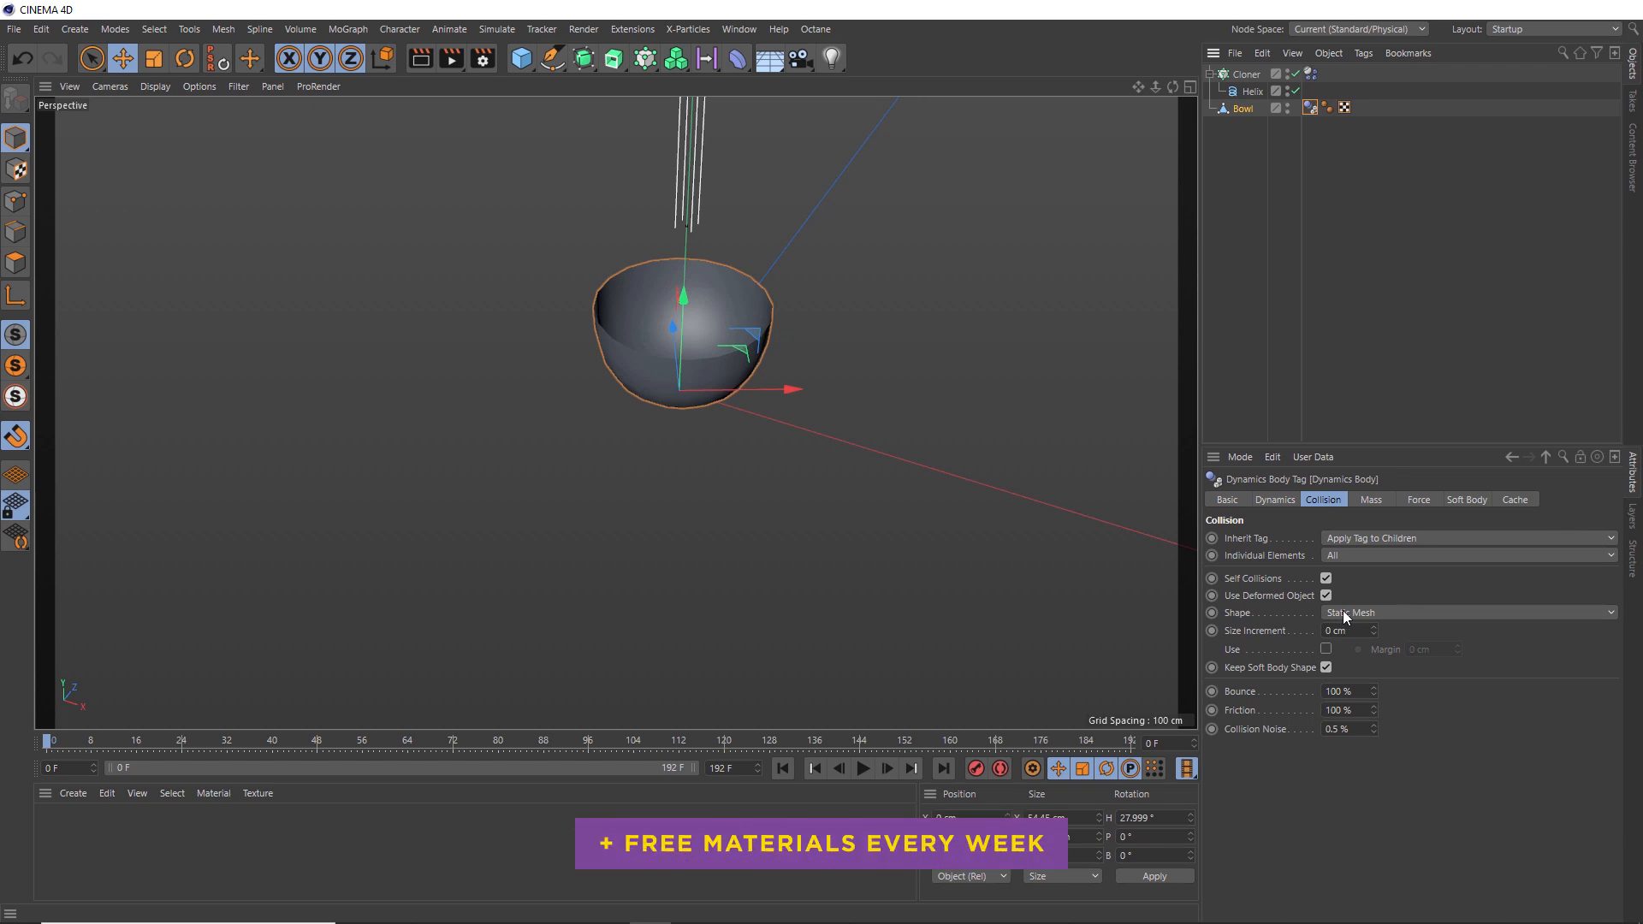
pyautogui.doubleClick(1362, 689)
pyautogui.write('50')
pyautogui.press('Tab')
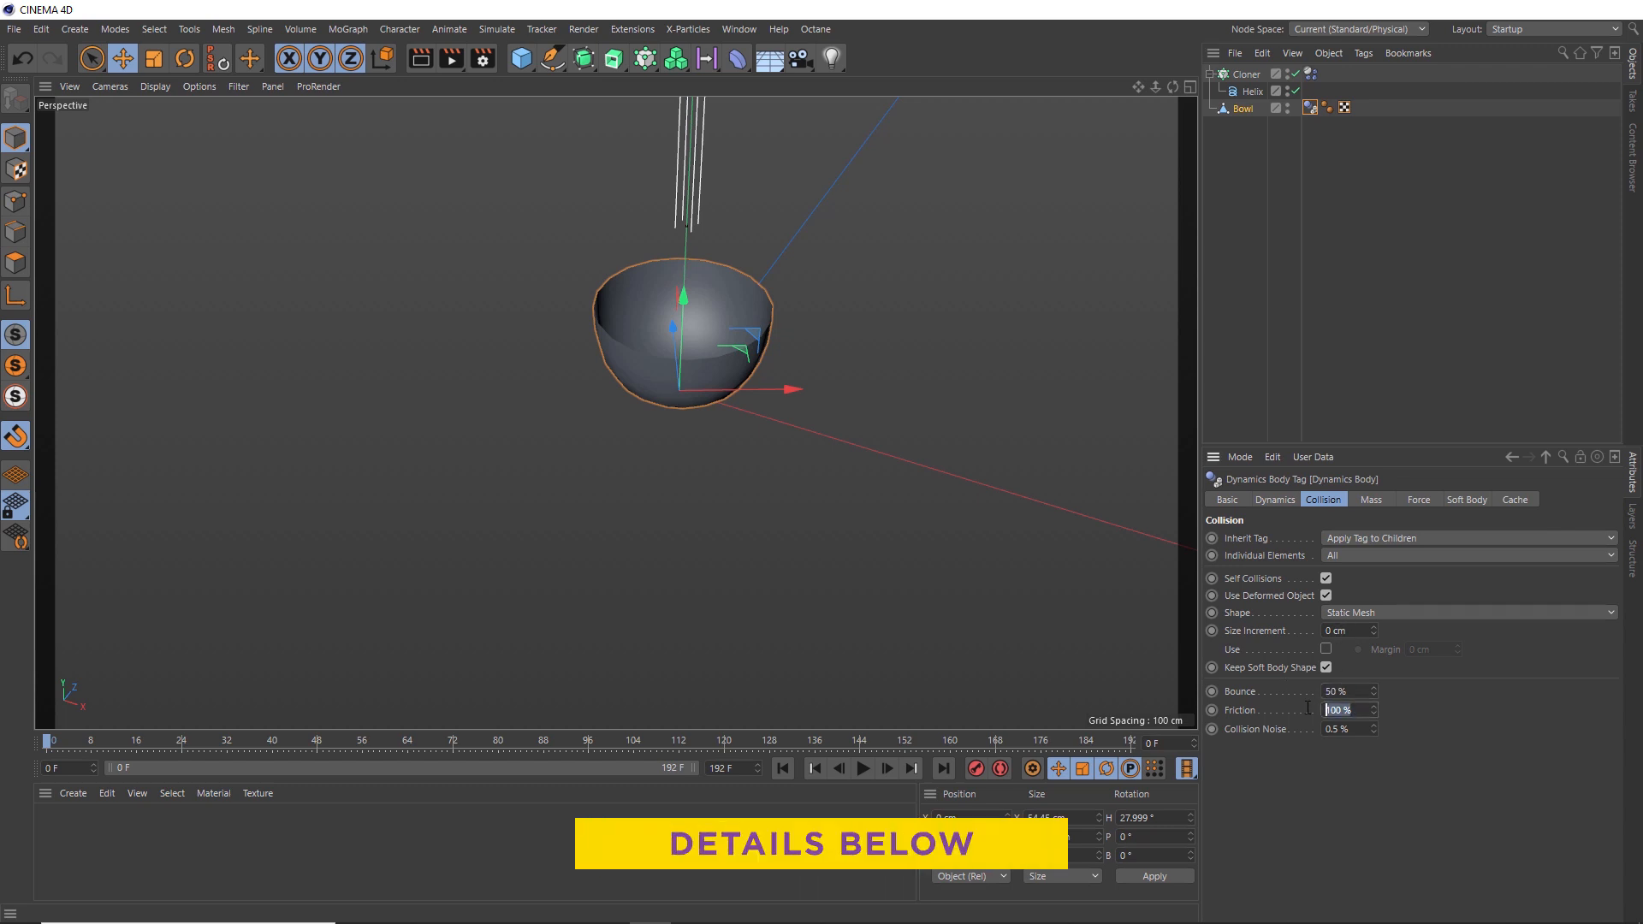
pyautogui.write('30')
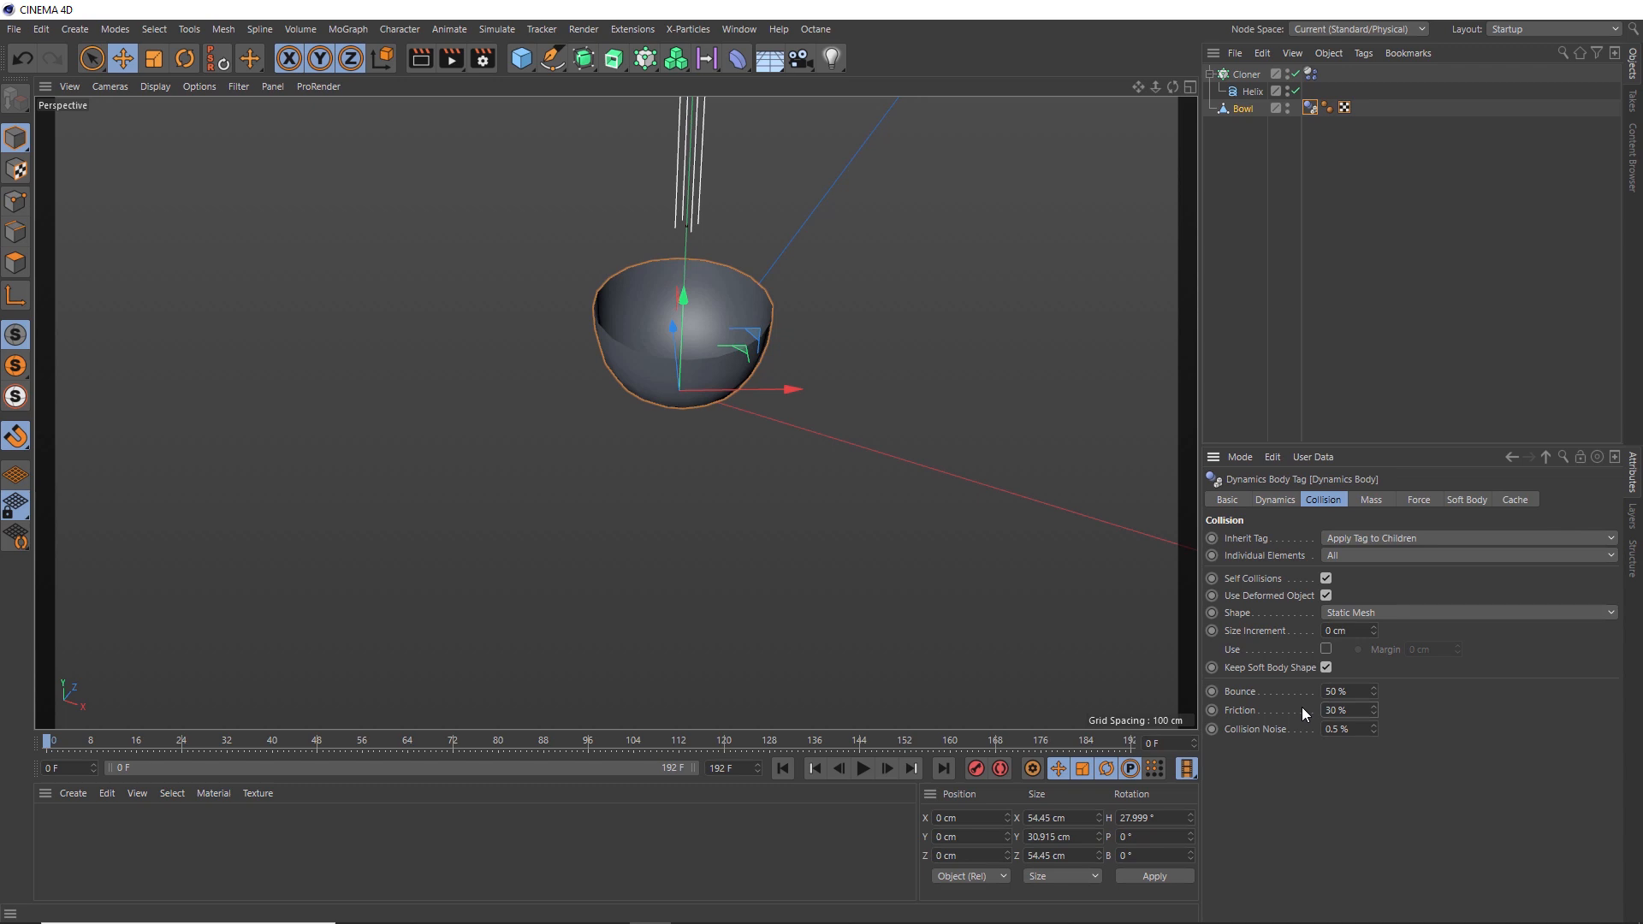
# - Add a Floor object and copy the bowl's Collider Body tag onto it
pyautogui.click(769, 69)
pyautogui.click(834, 82)
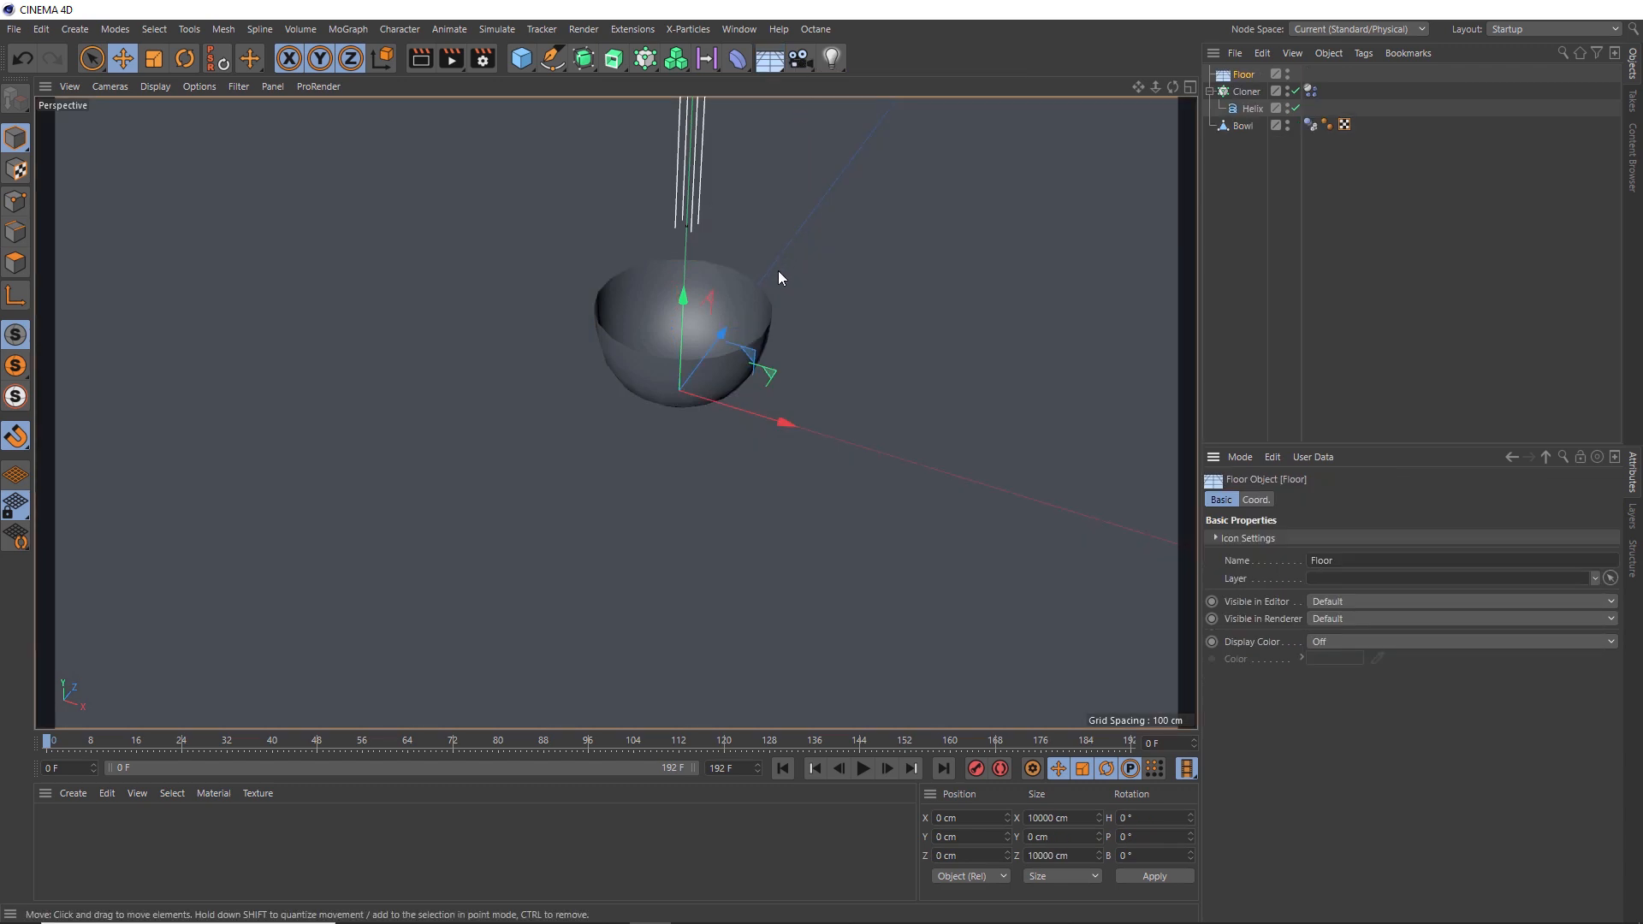
pyautogui.click(1311, 127)
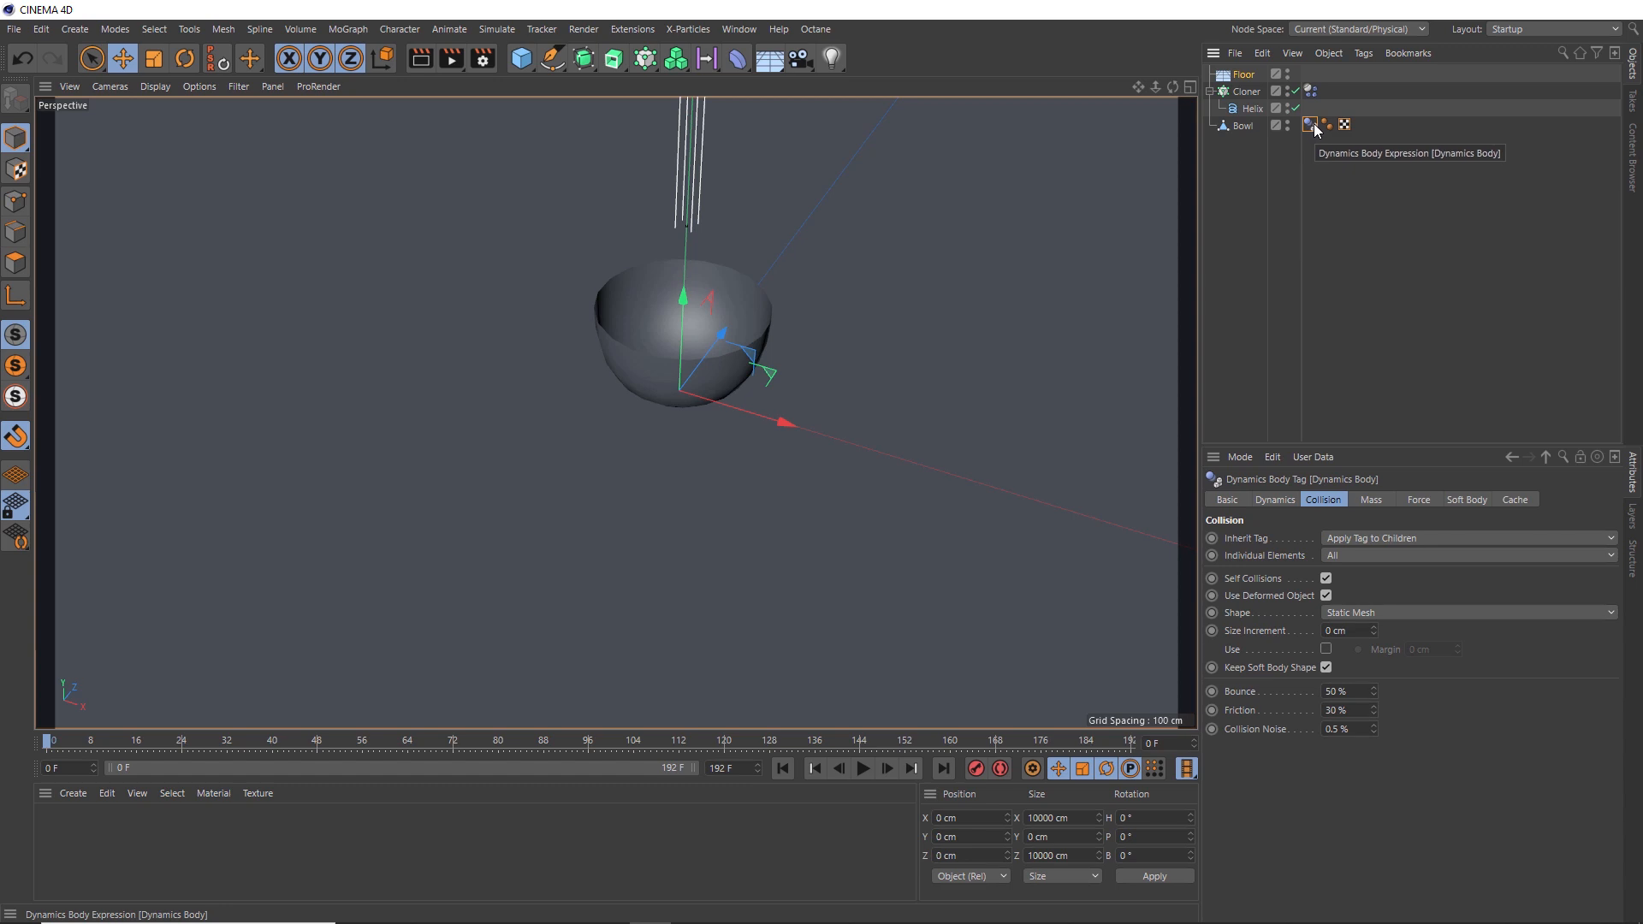
pyautogui.keyDown('ctrl'); pyautogui.moveTo(1315, 128); pyautogui.dragTo(1251, 156); pyautogui.keyUp('ctrl')
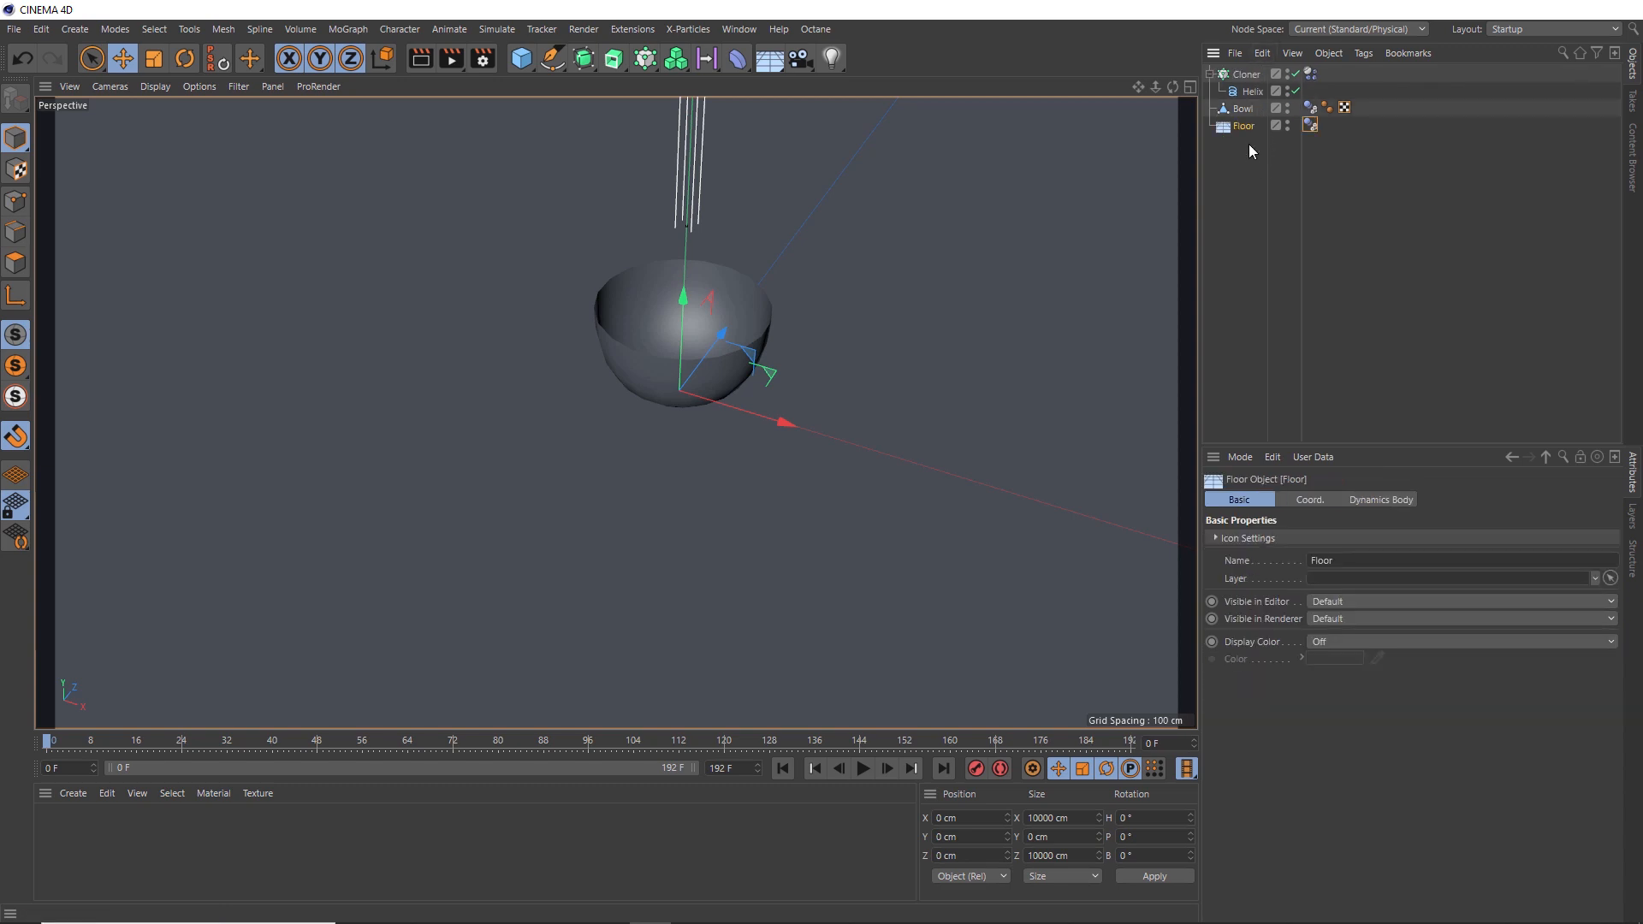
pyautogui.click(1250, 143)
# - Play the simulation and inspect the strands piling up inside the bowl
pyautogui.click(863, 767)
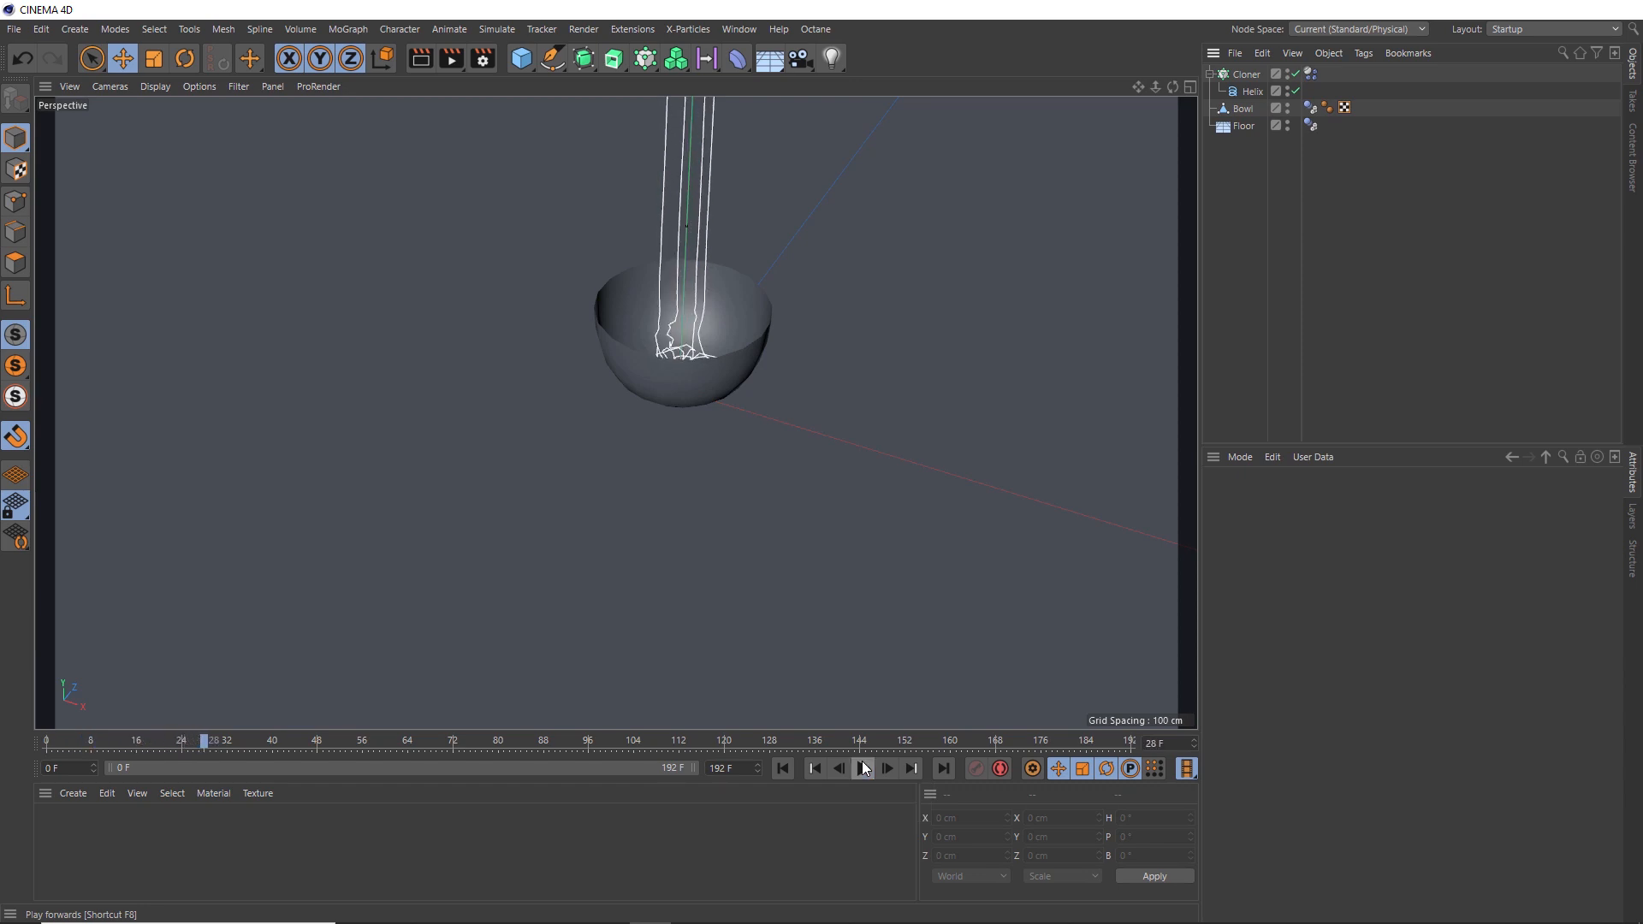
pyautogui.click(864, 768)
pyautogui.scroll(5, 685, 361)
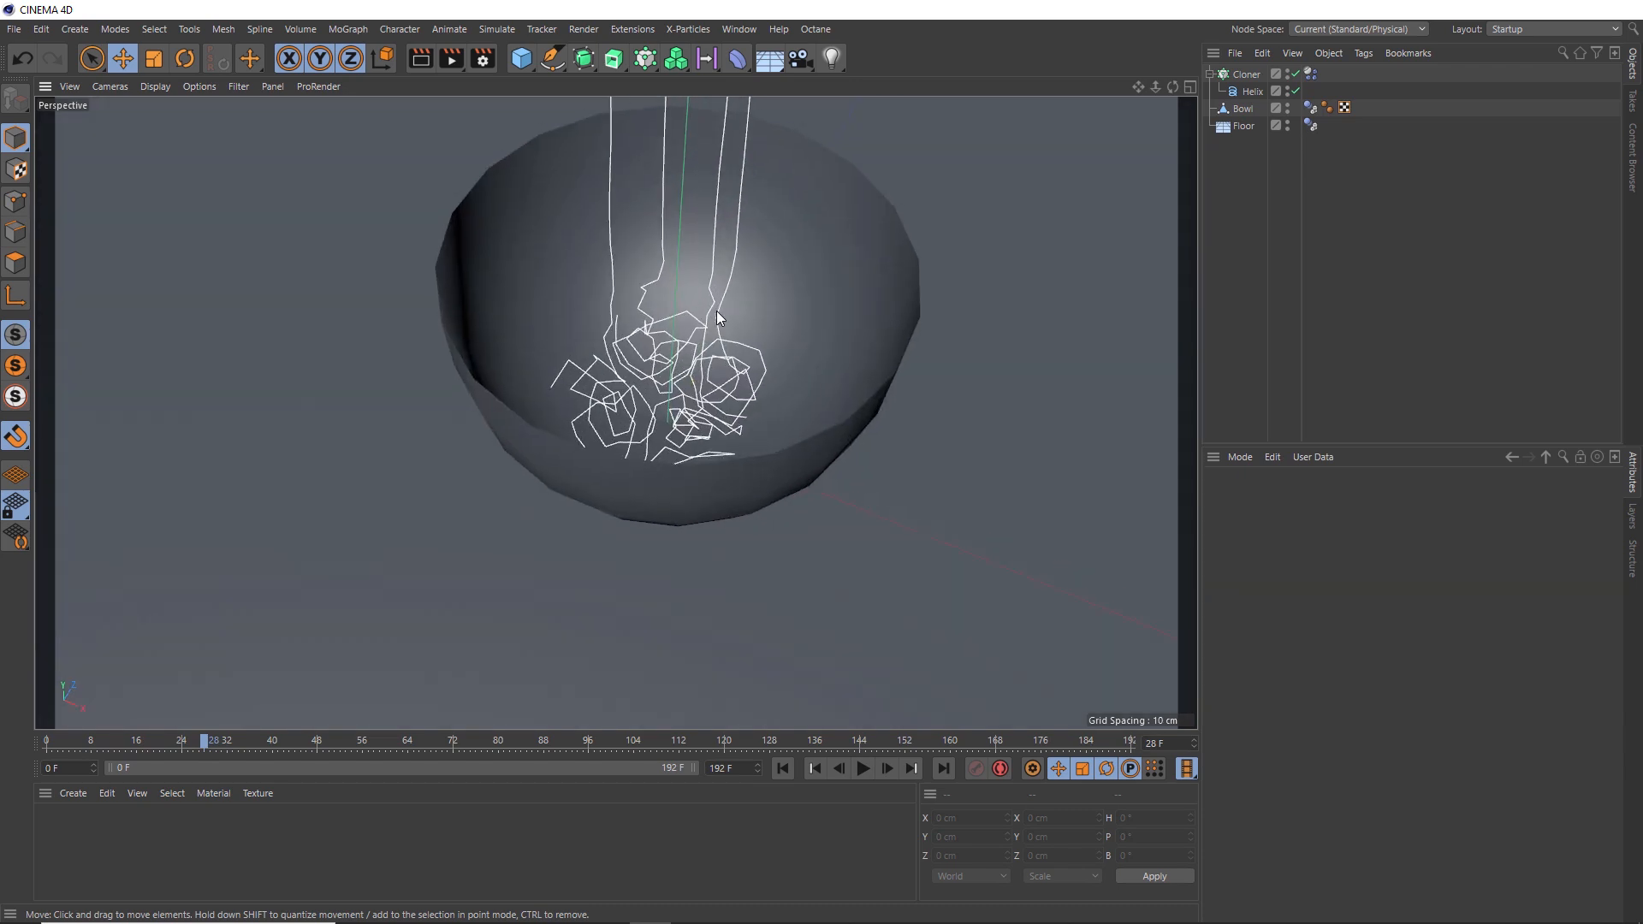
pyautogui.scroll(-2, 717, 318)
pyautogui.scroll(-1, 767, 580)
pyautogui.click(870, 769)
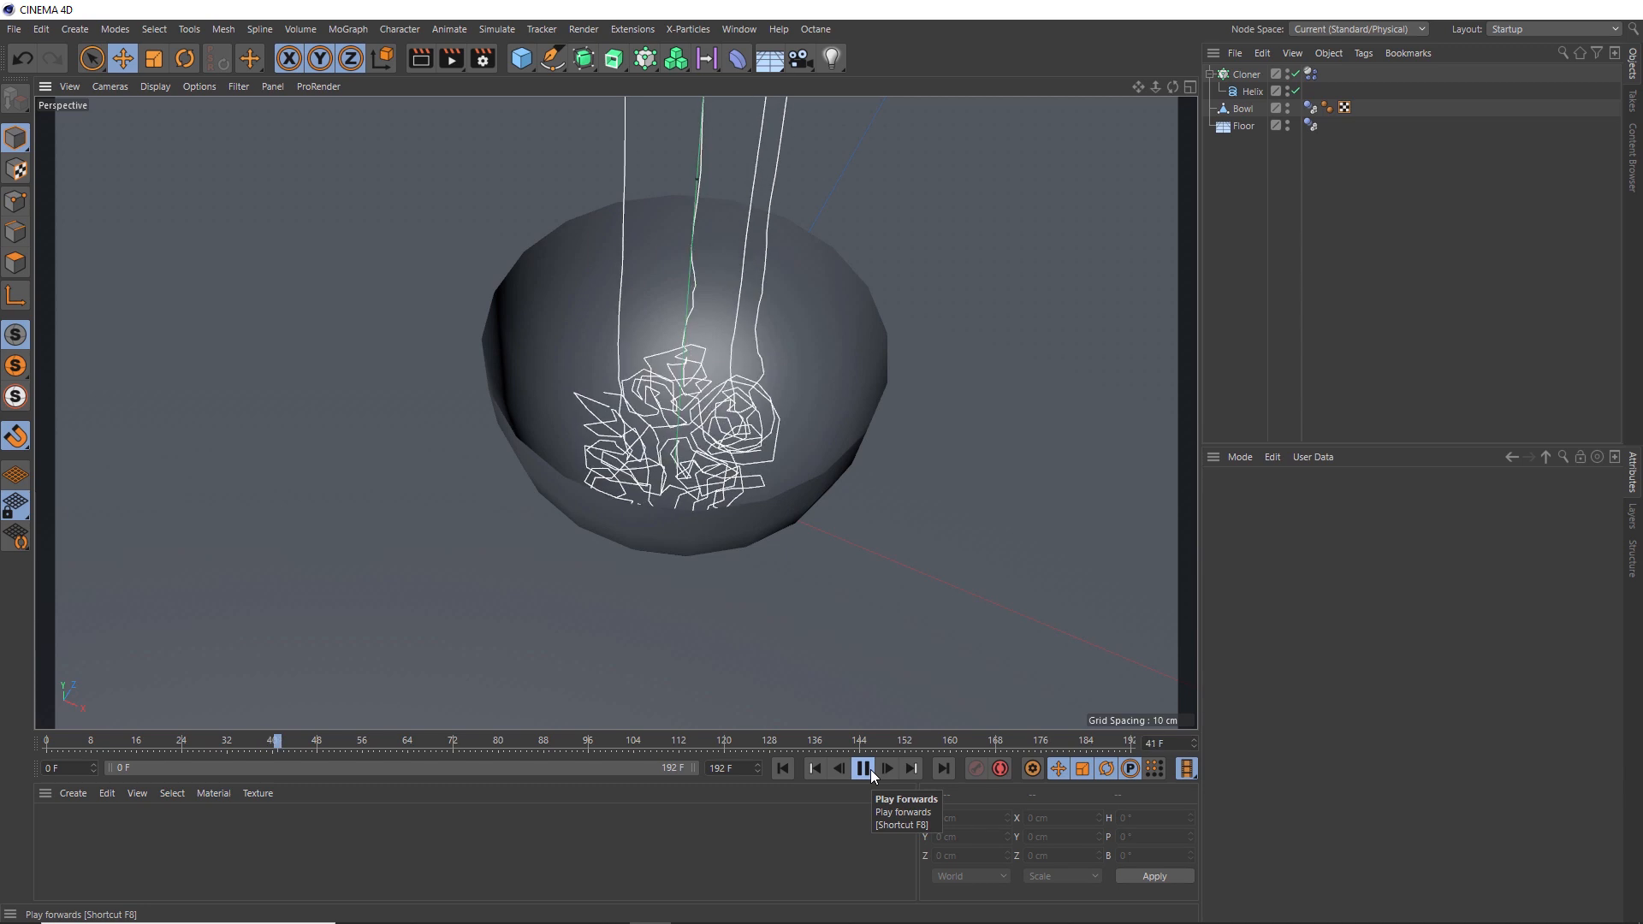
# - Stop the playback and return to the start frame
pyautogui.click(870, 773)
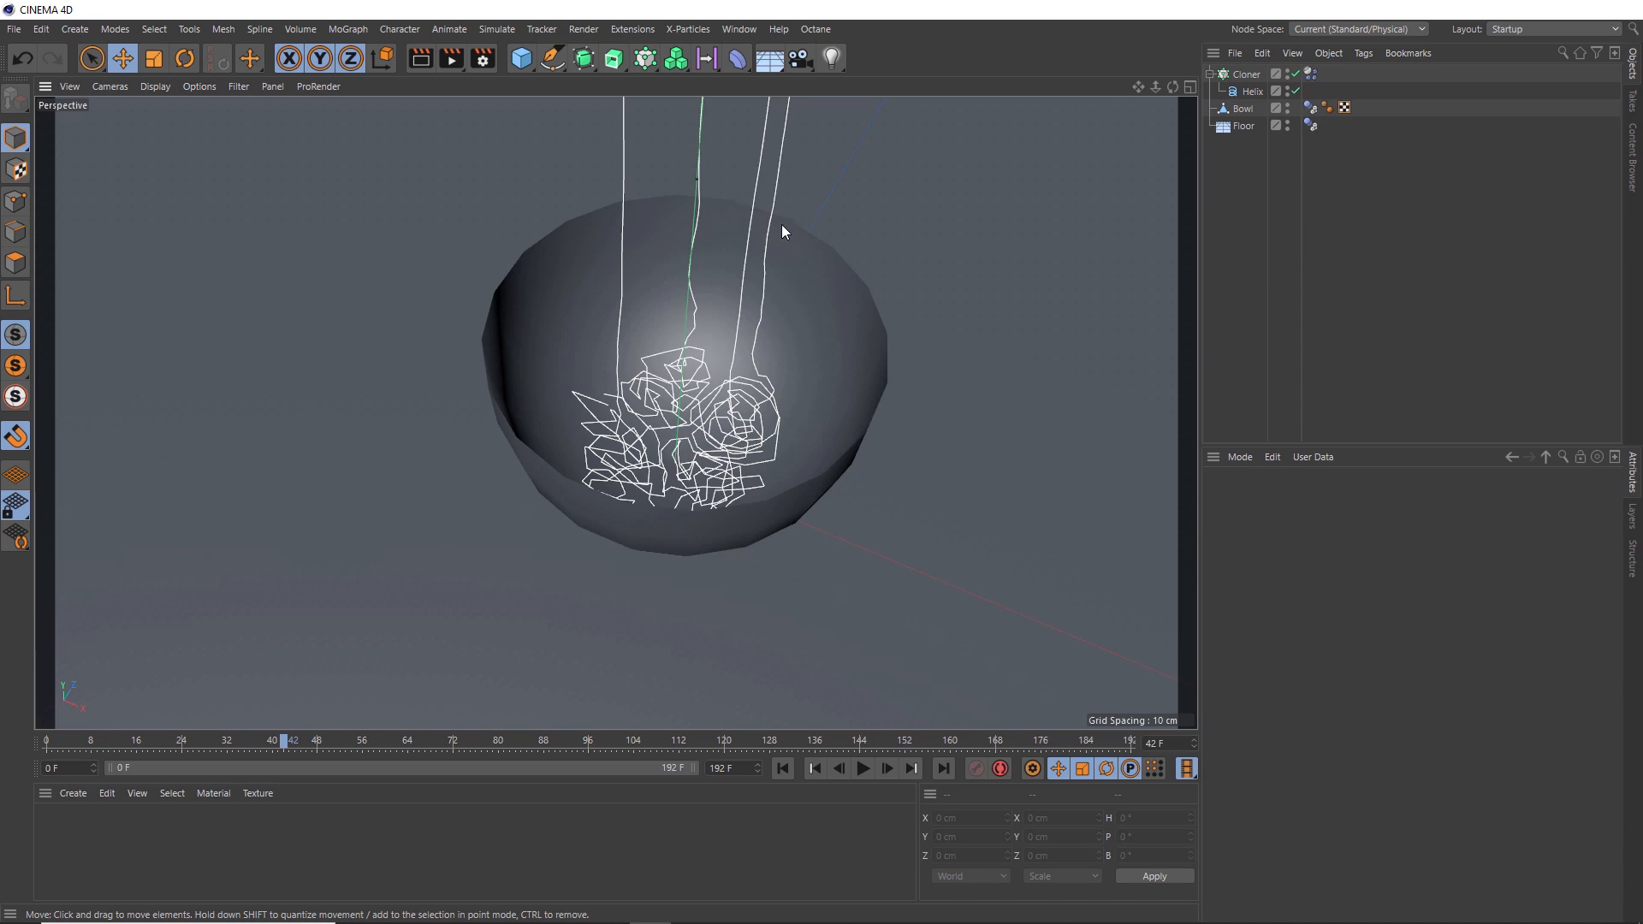
pyautogui.click(774, 774)
pyautogui.scroll(-3, 696, 388)
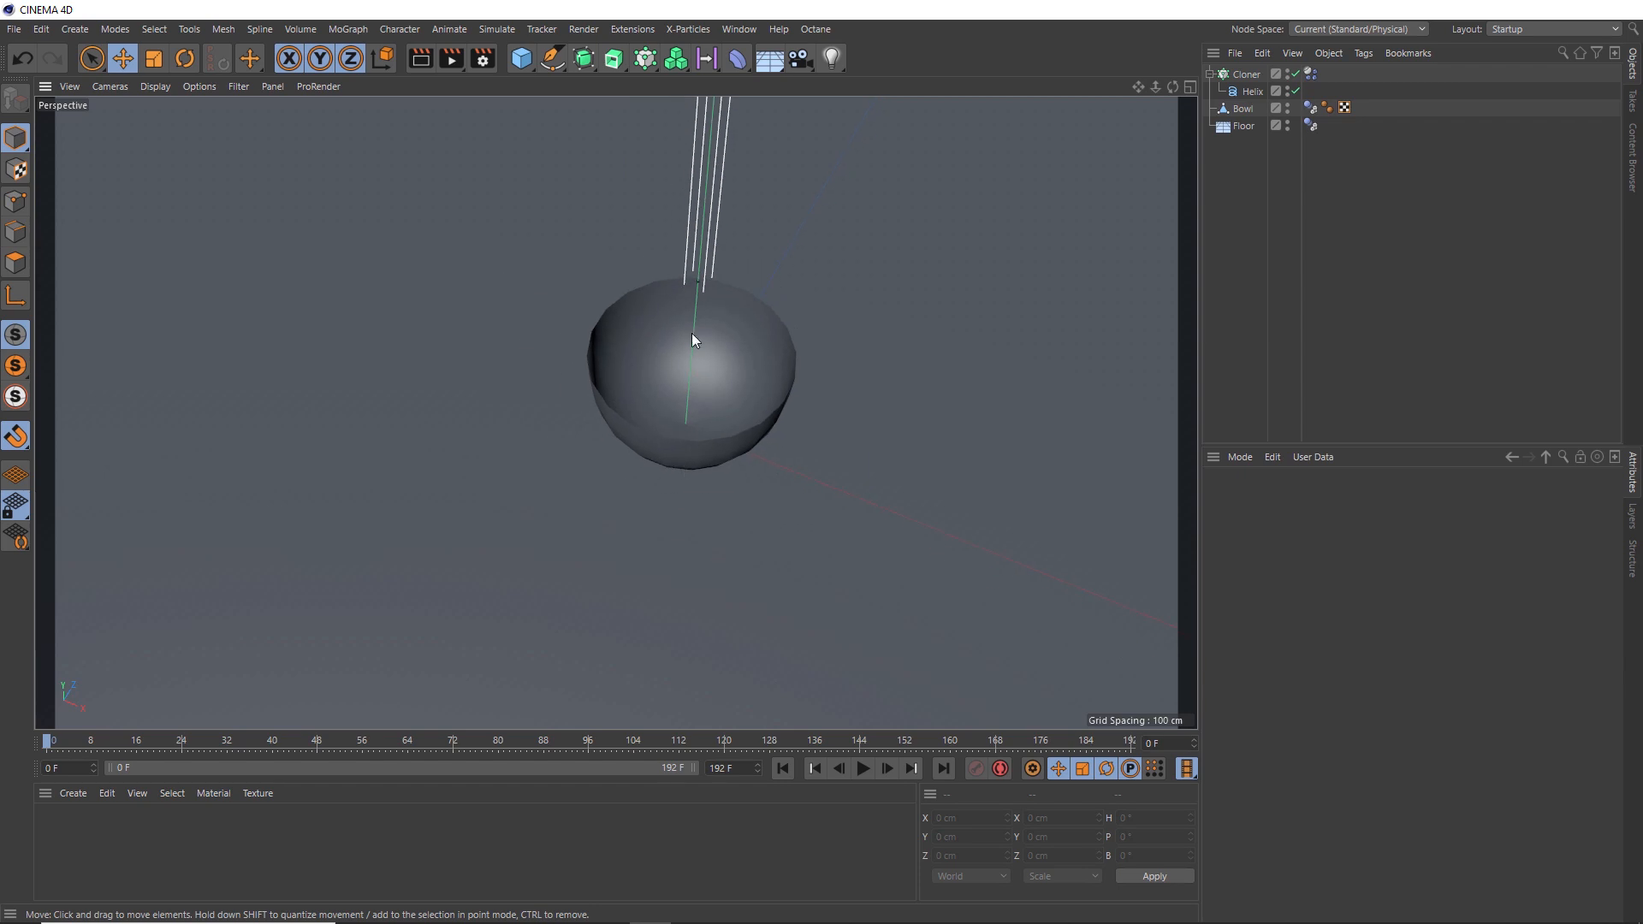
pyautogui.keyDown('alt'); pyautogui.moveTo(691, 322); pyautogui.dragTo(682, 374); pyautogui.keyUp('alt')
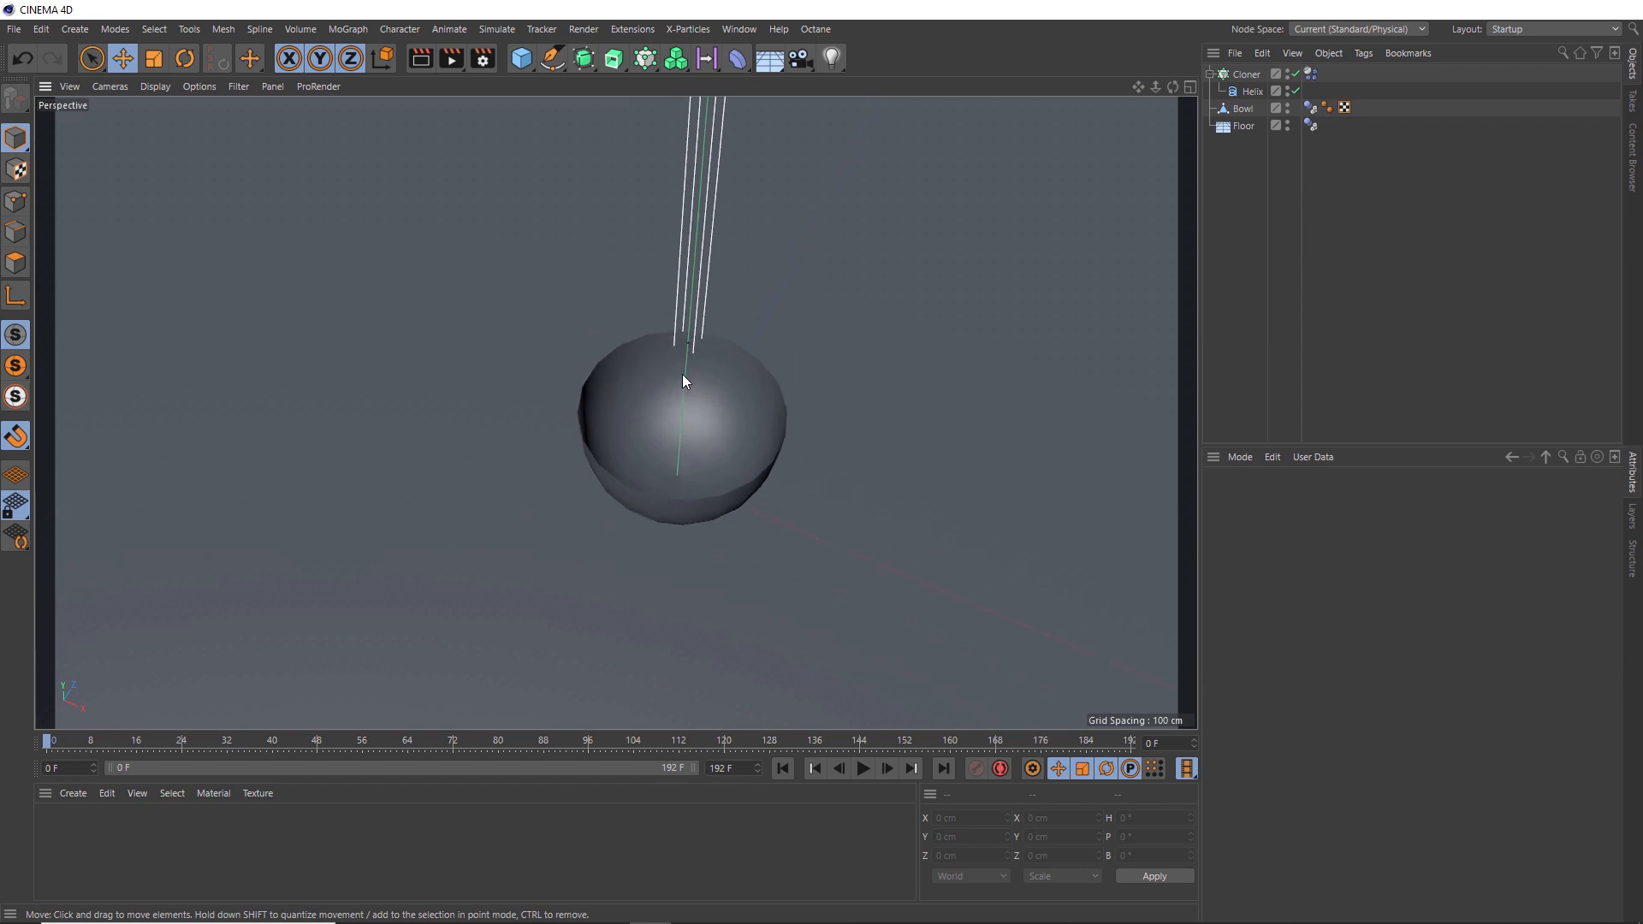
# - Wrap the Cloner inside a new Connect object
pyautogui.click(1250, 75)
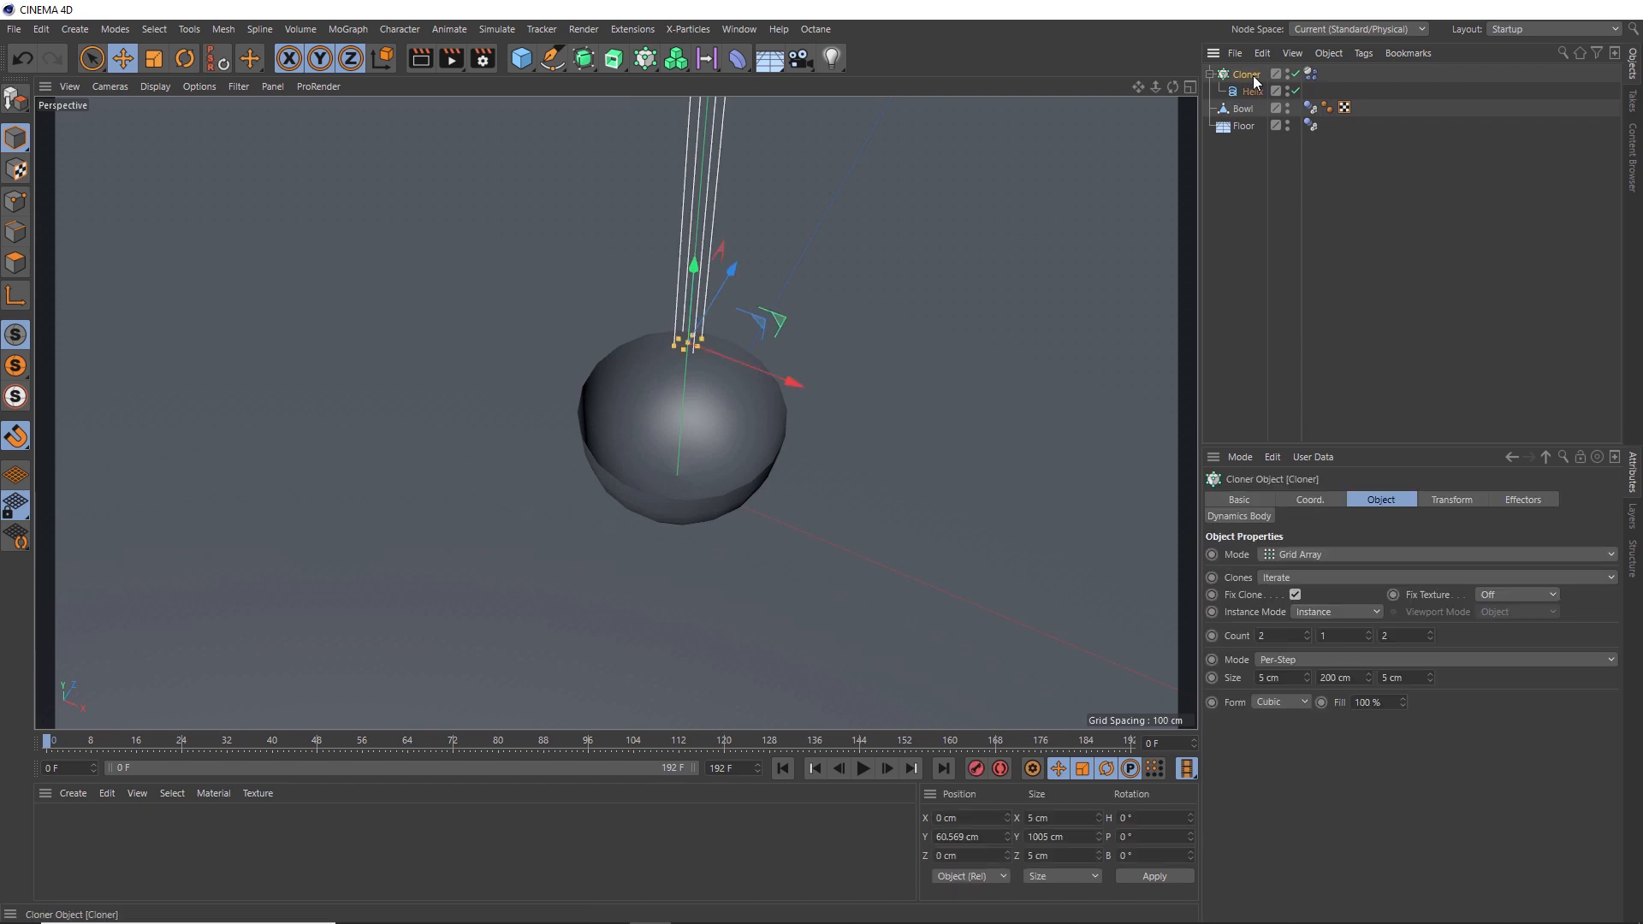
pyautogui.click(582, 58)
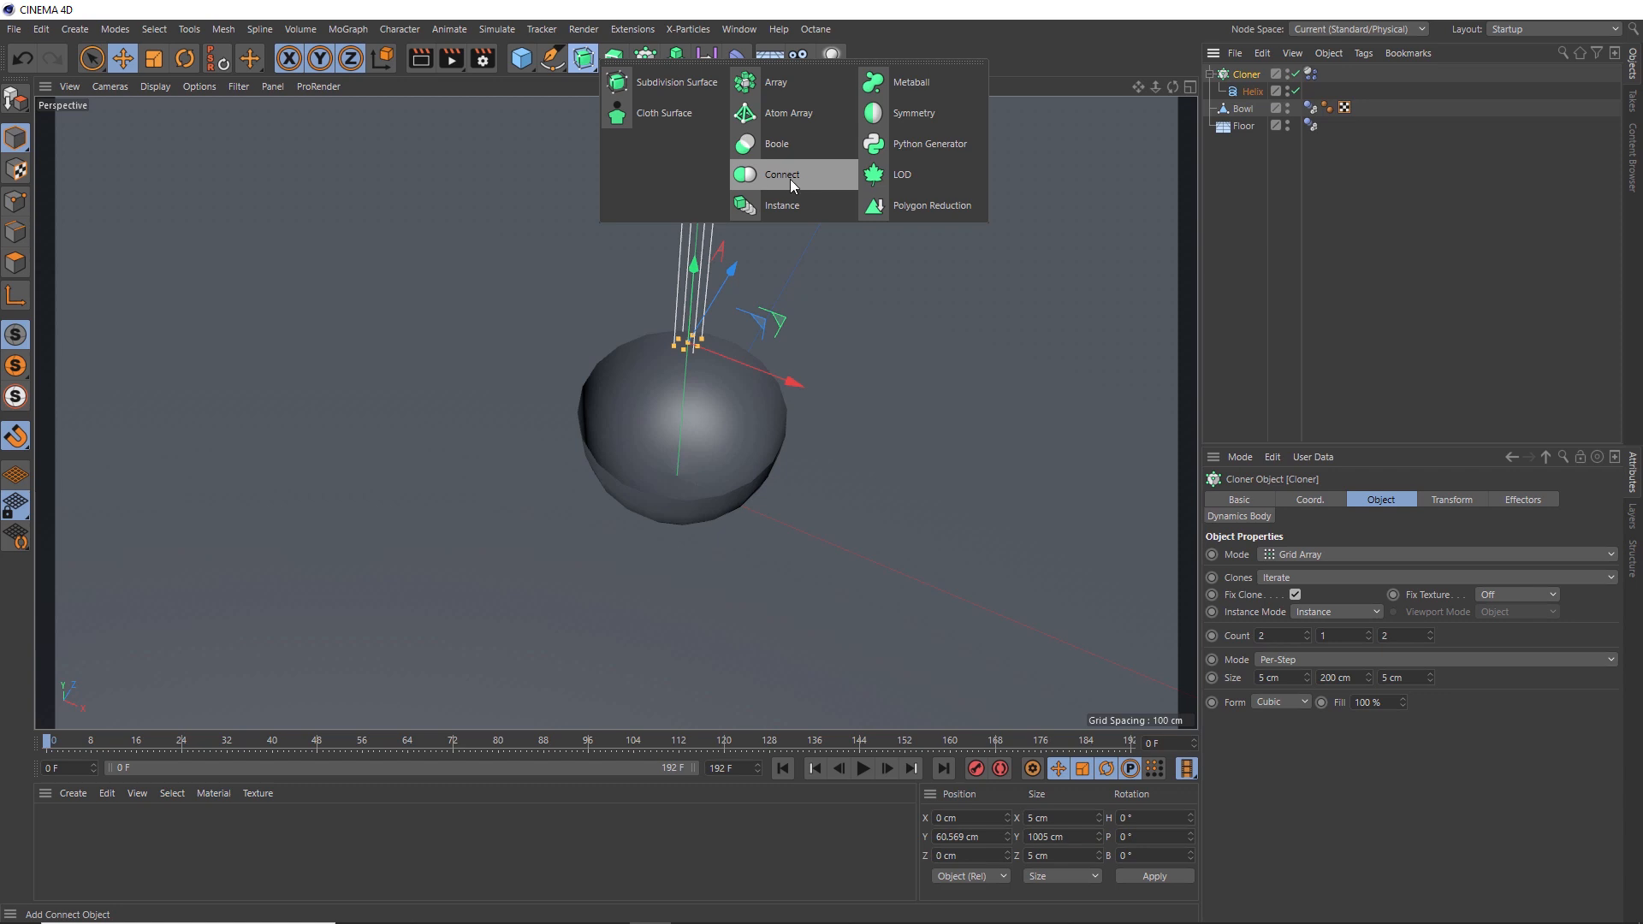
pyautogui.click(793, 185)
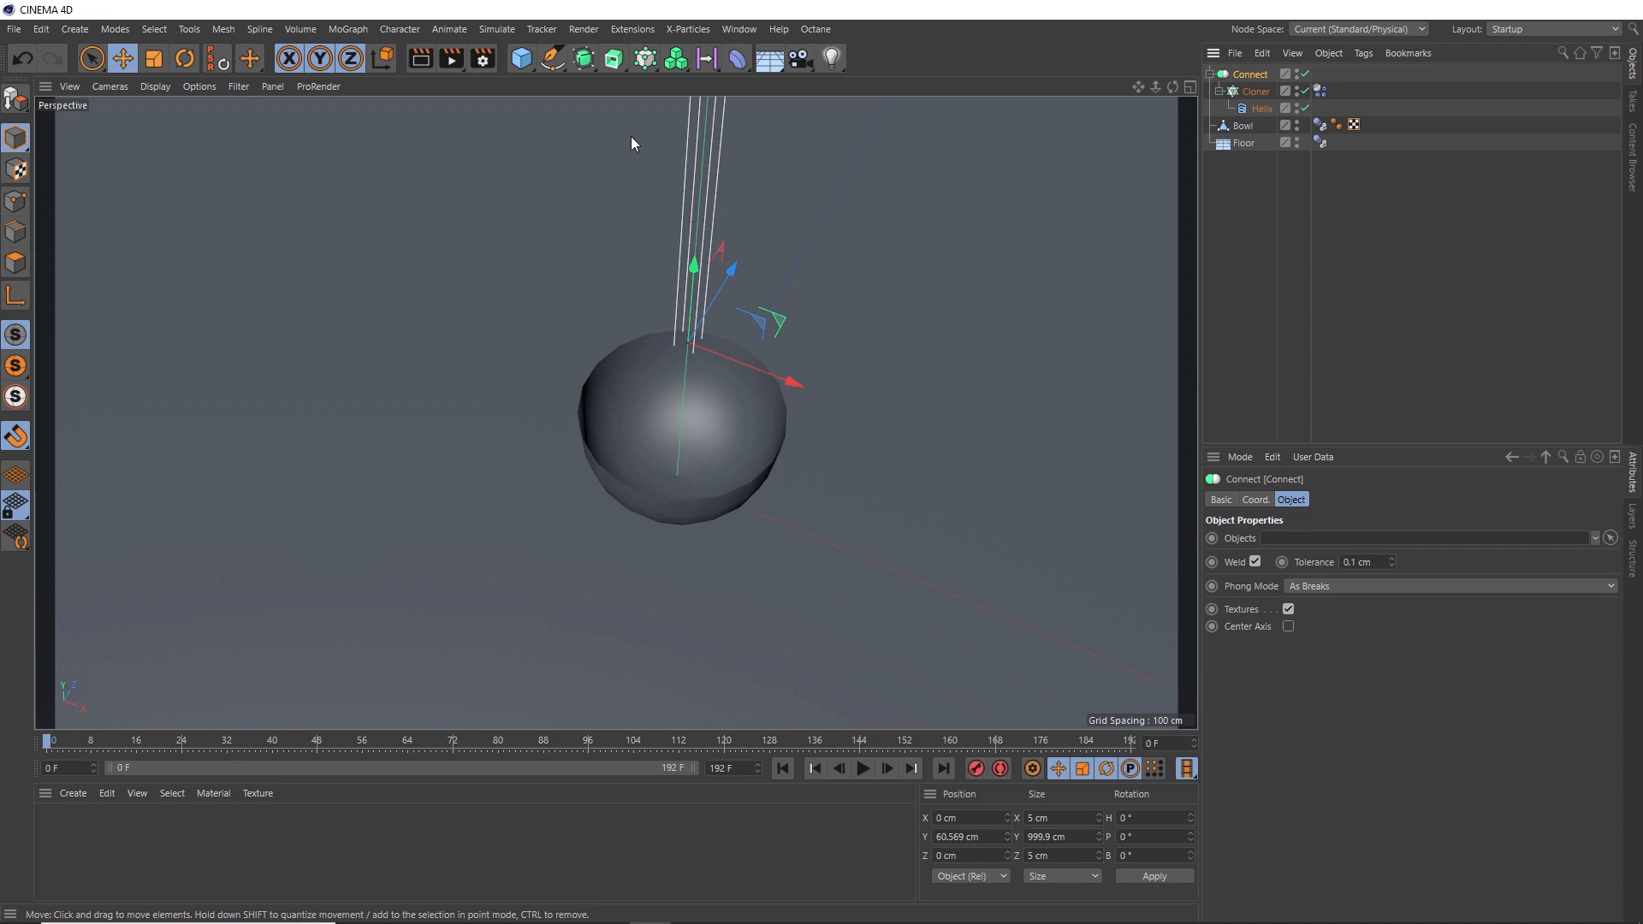
# - Add a Circle spline and set its radius to 1 cm
pyautogui.click(552, 58)
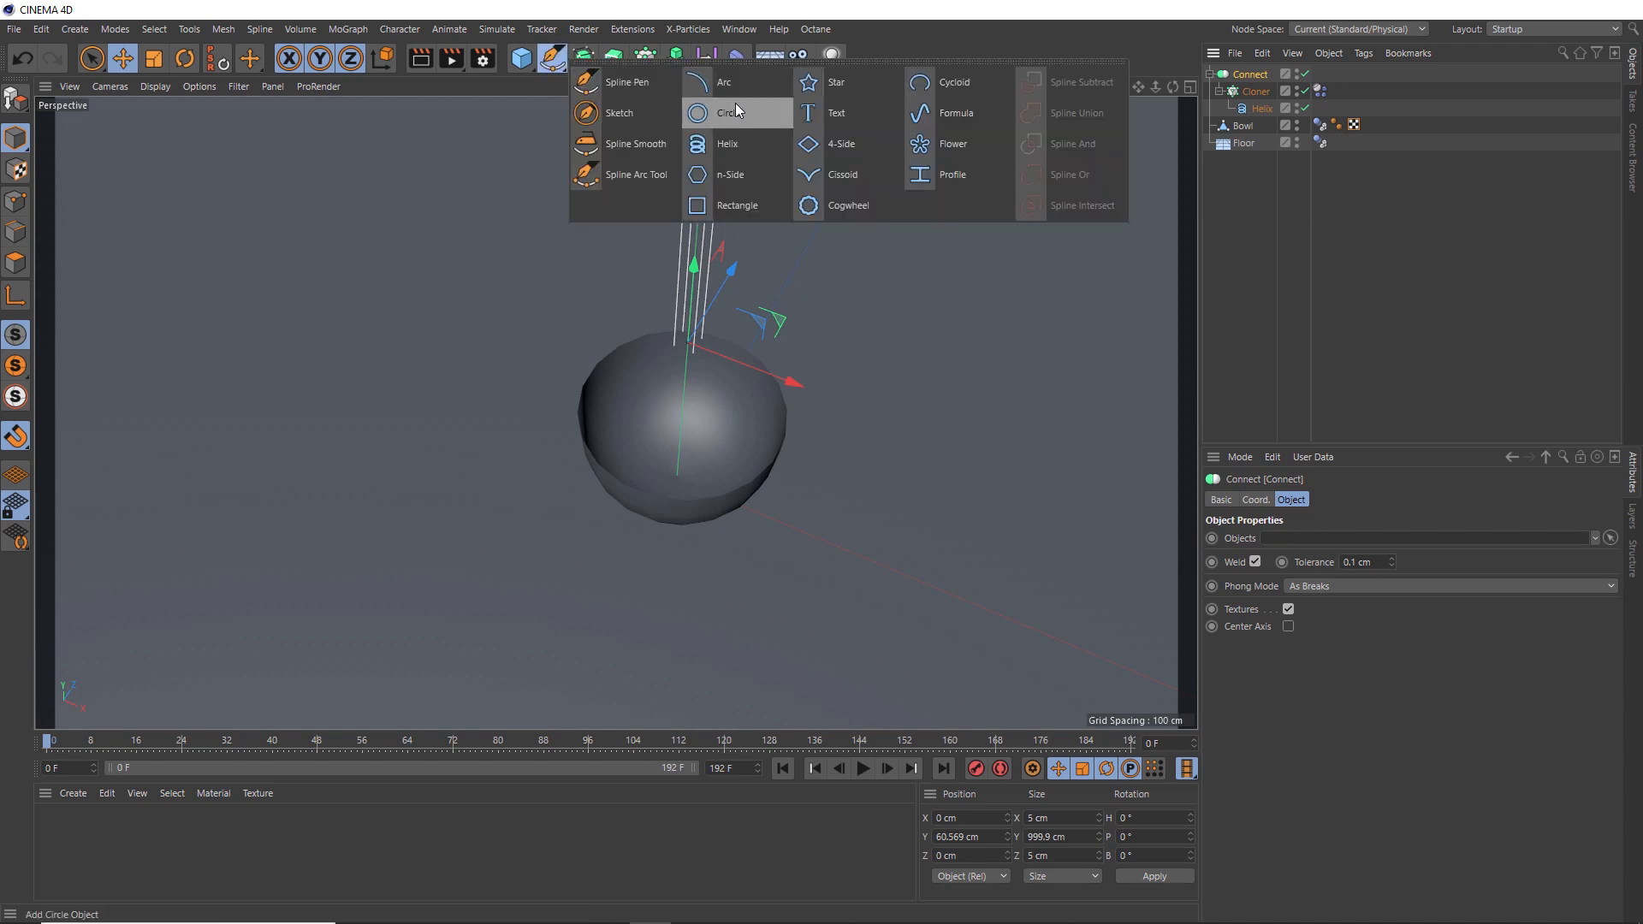
pyautogui.click(734, 110)
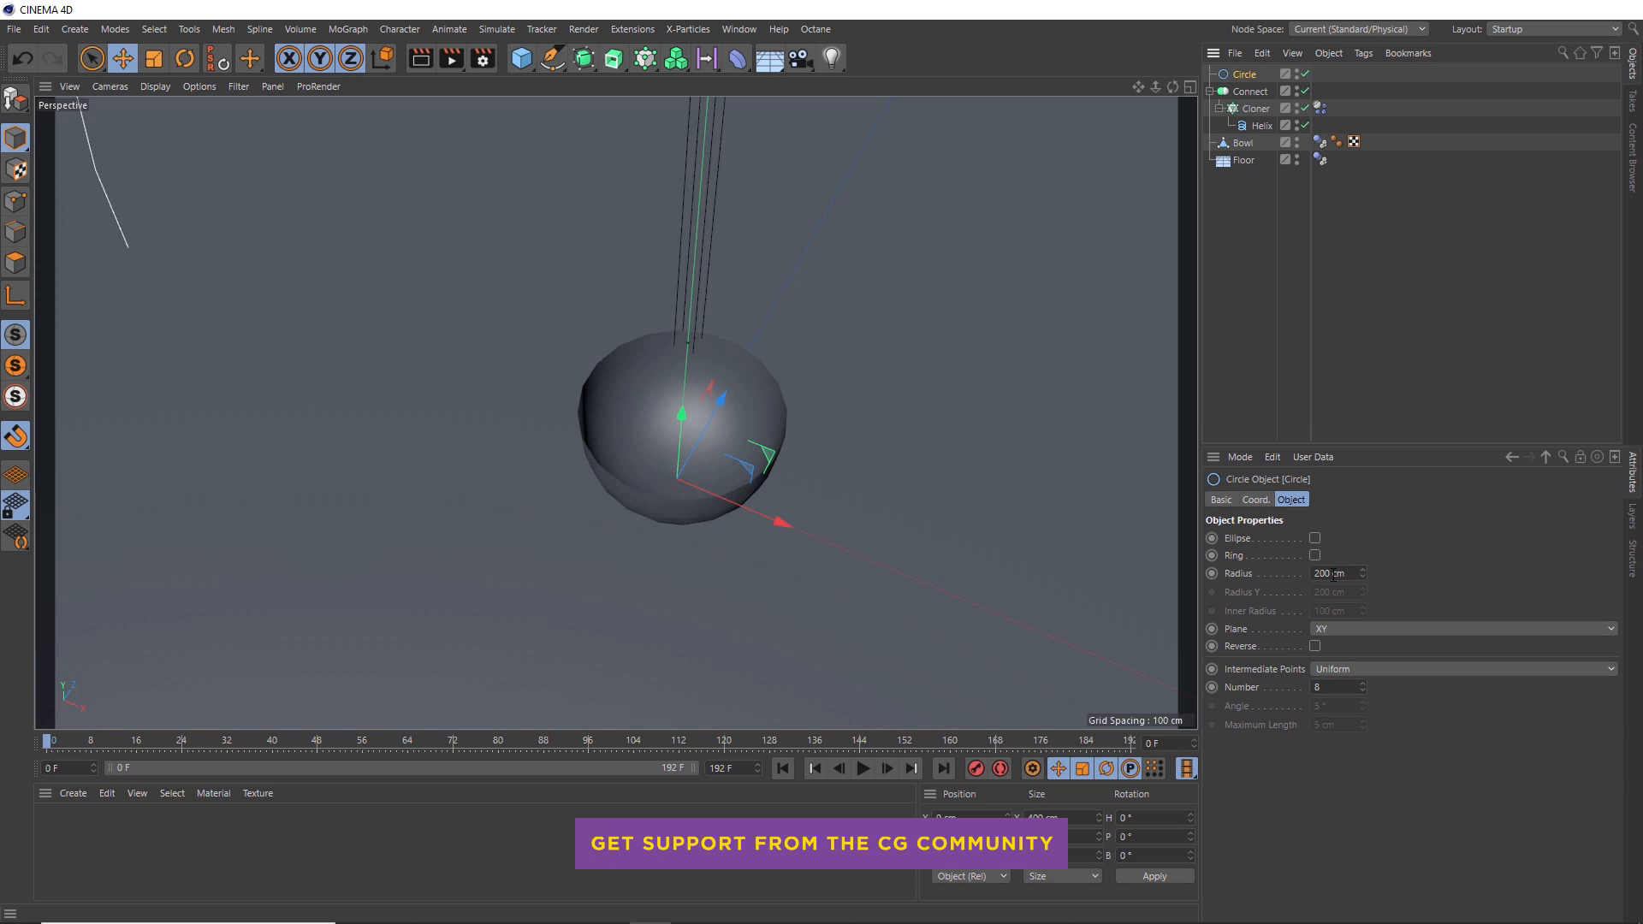
pyautogui.moveTo(1333, 575); pyautogui.dragTo(1299, 572)
pyautogui.write('1')
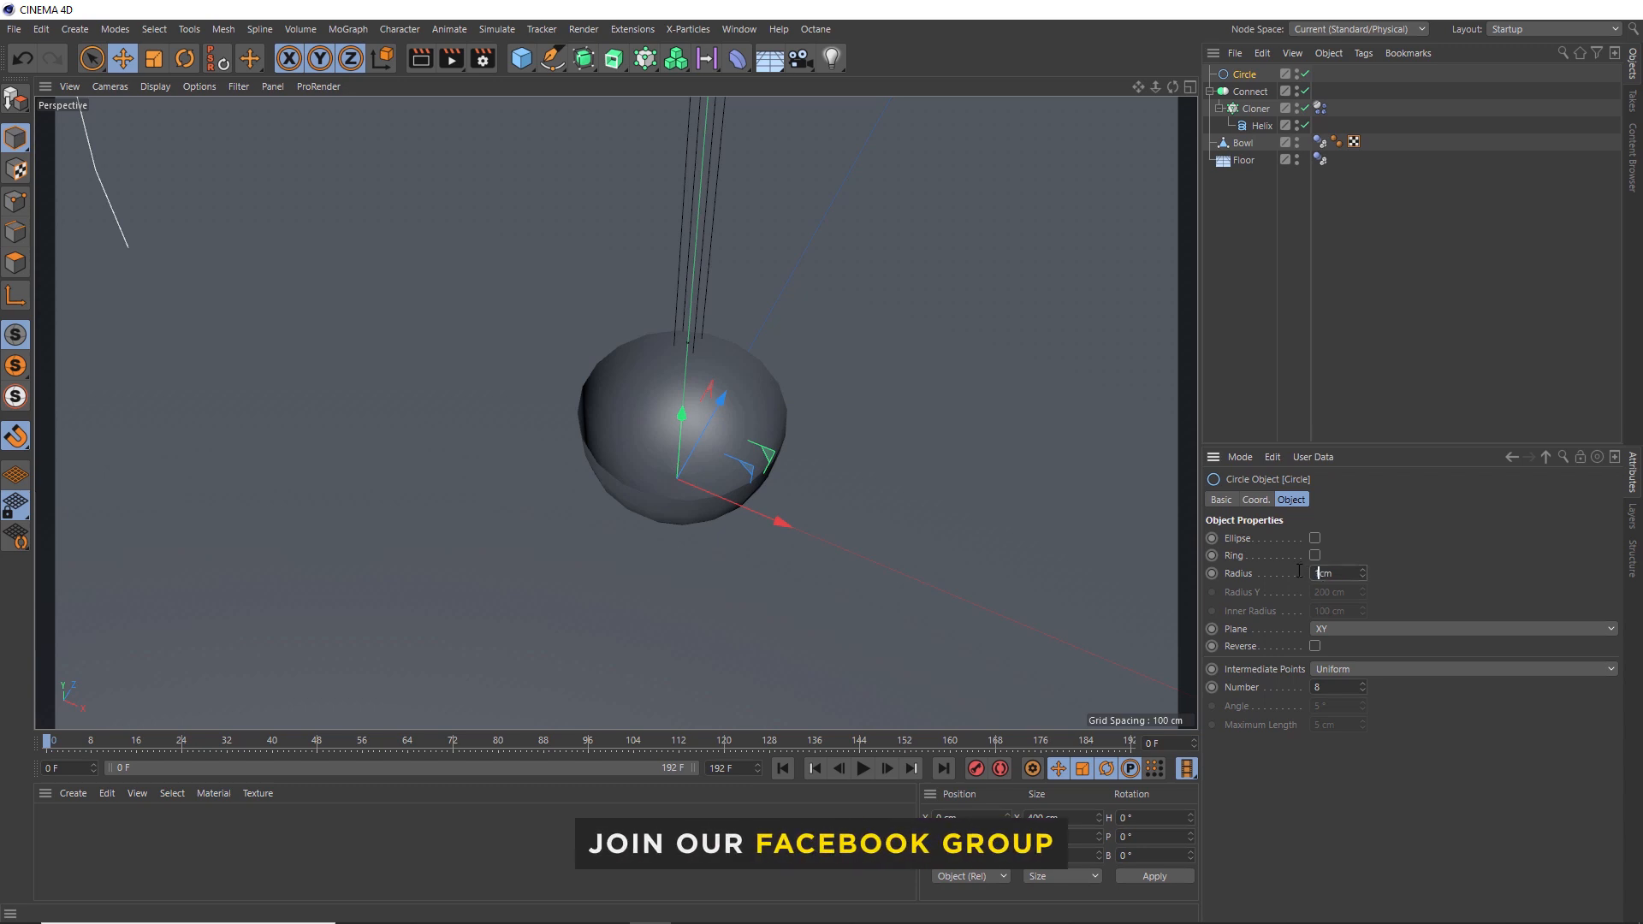
pyautogui.press('Return')
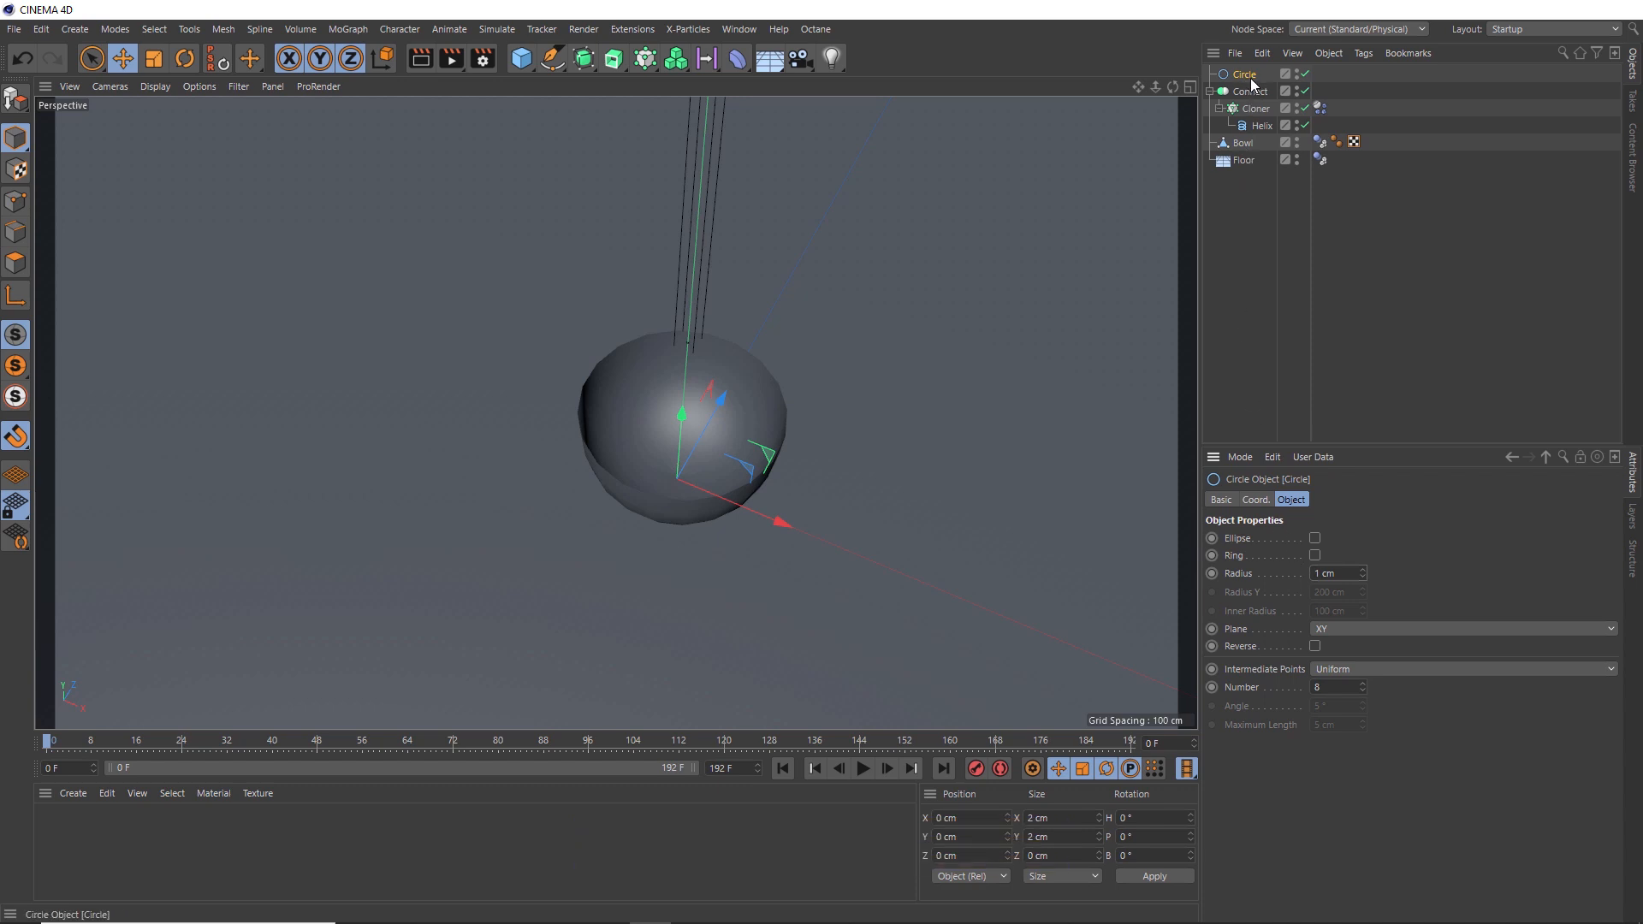
# - Create a Sweep object holding the Circle, and move the Connect object into the Sweep below the Circle
pyautogui.click(615, 67)
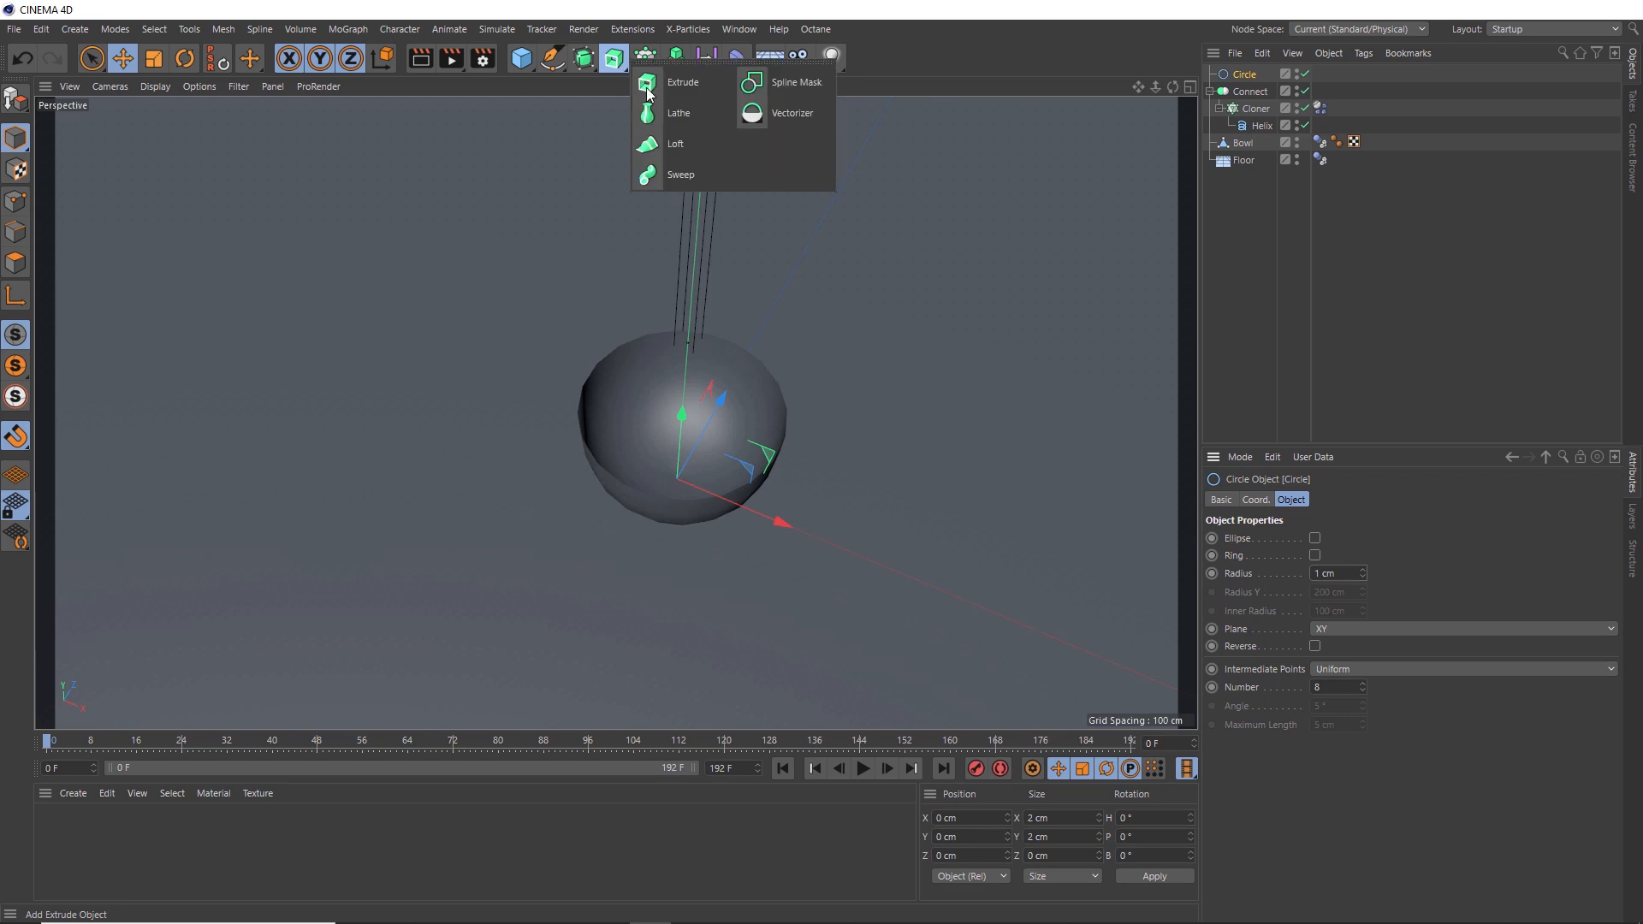
pyautogui.click(700, 177)
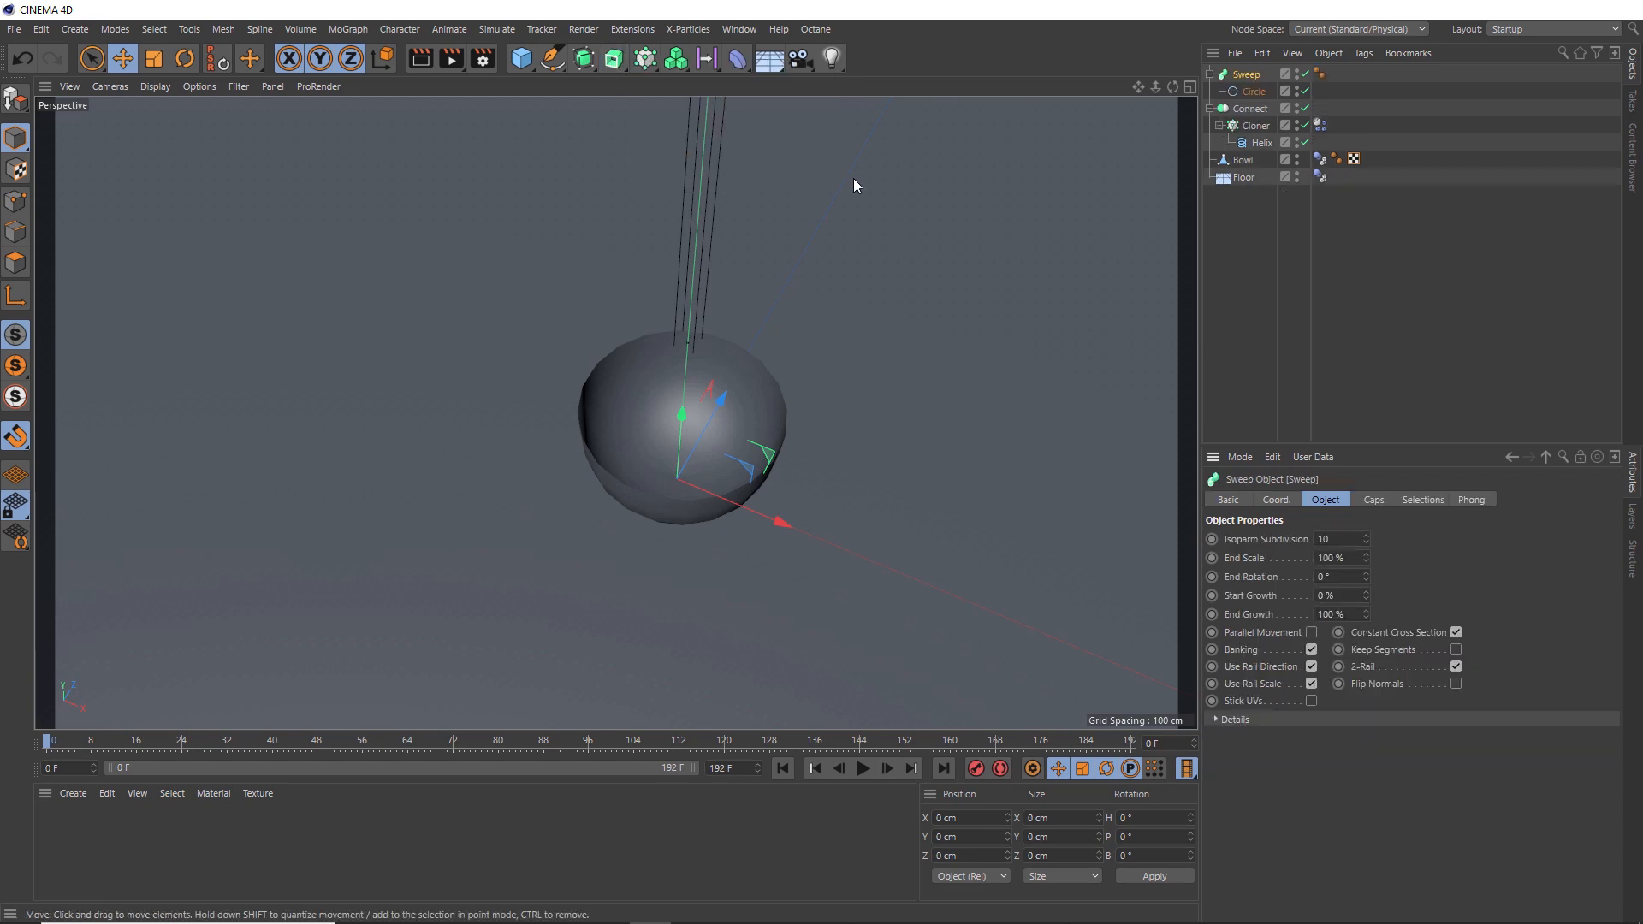
pyautogui.click(1250, 110)
pyautogui.moveTo(1251, 110); pyautogui.dragTo(1255, 103)
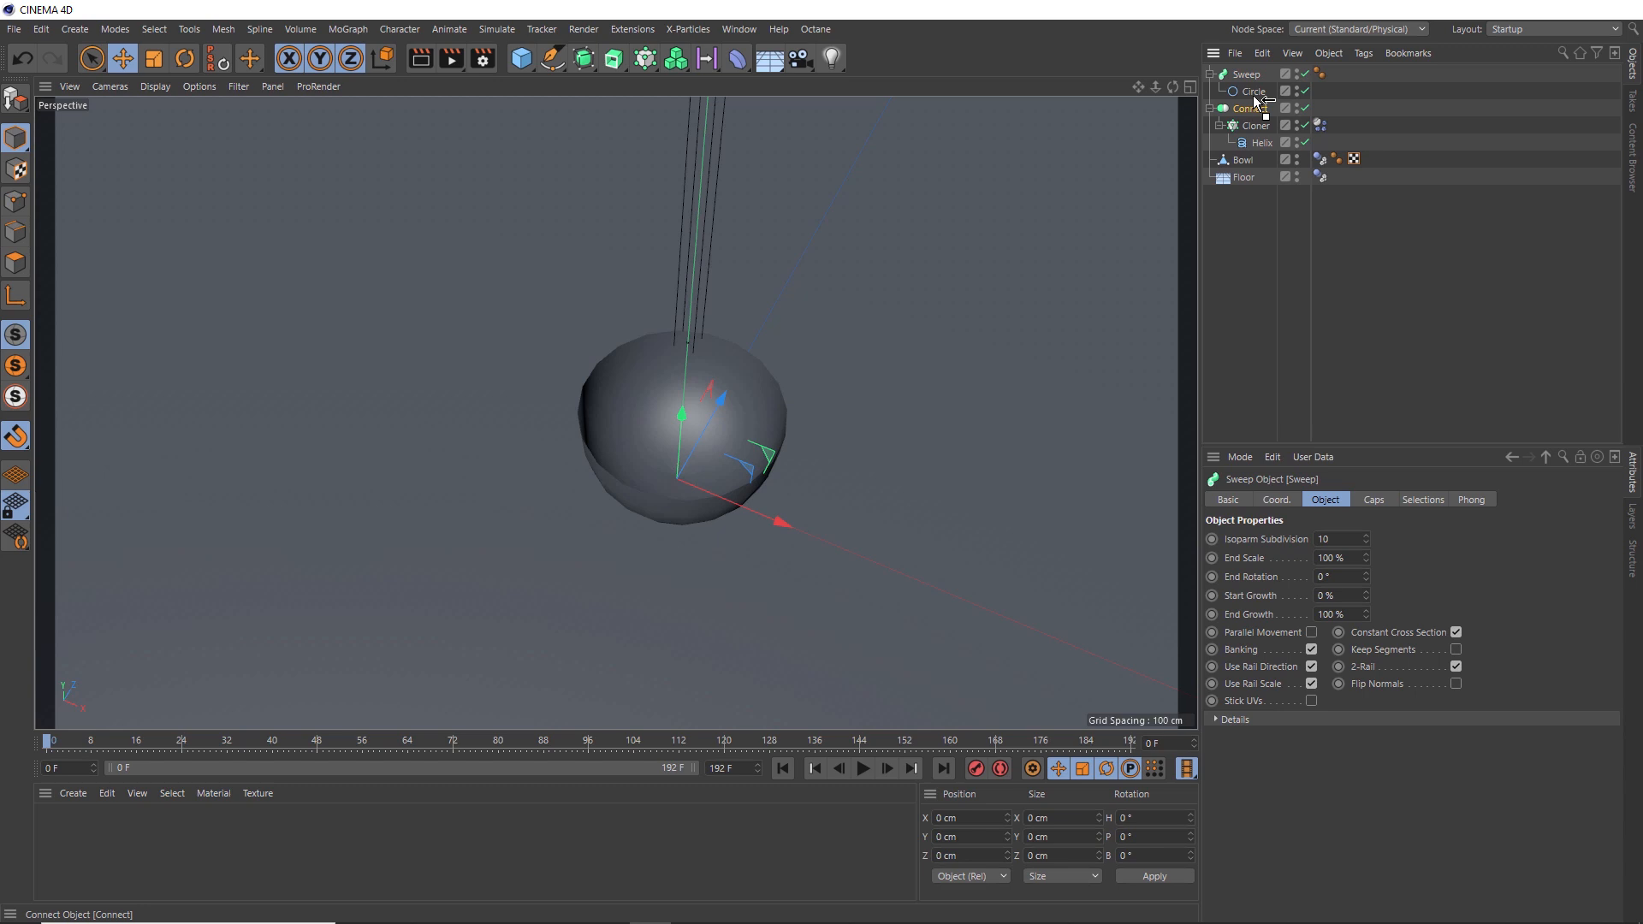
pyautogui.moveTo(1253, 95); pyautogui.dragTo(1254, 96)
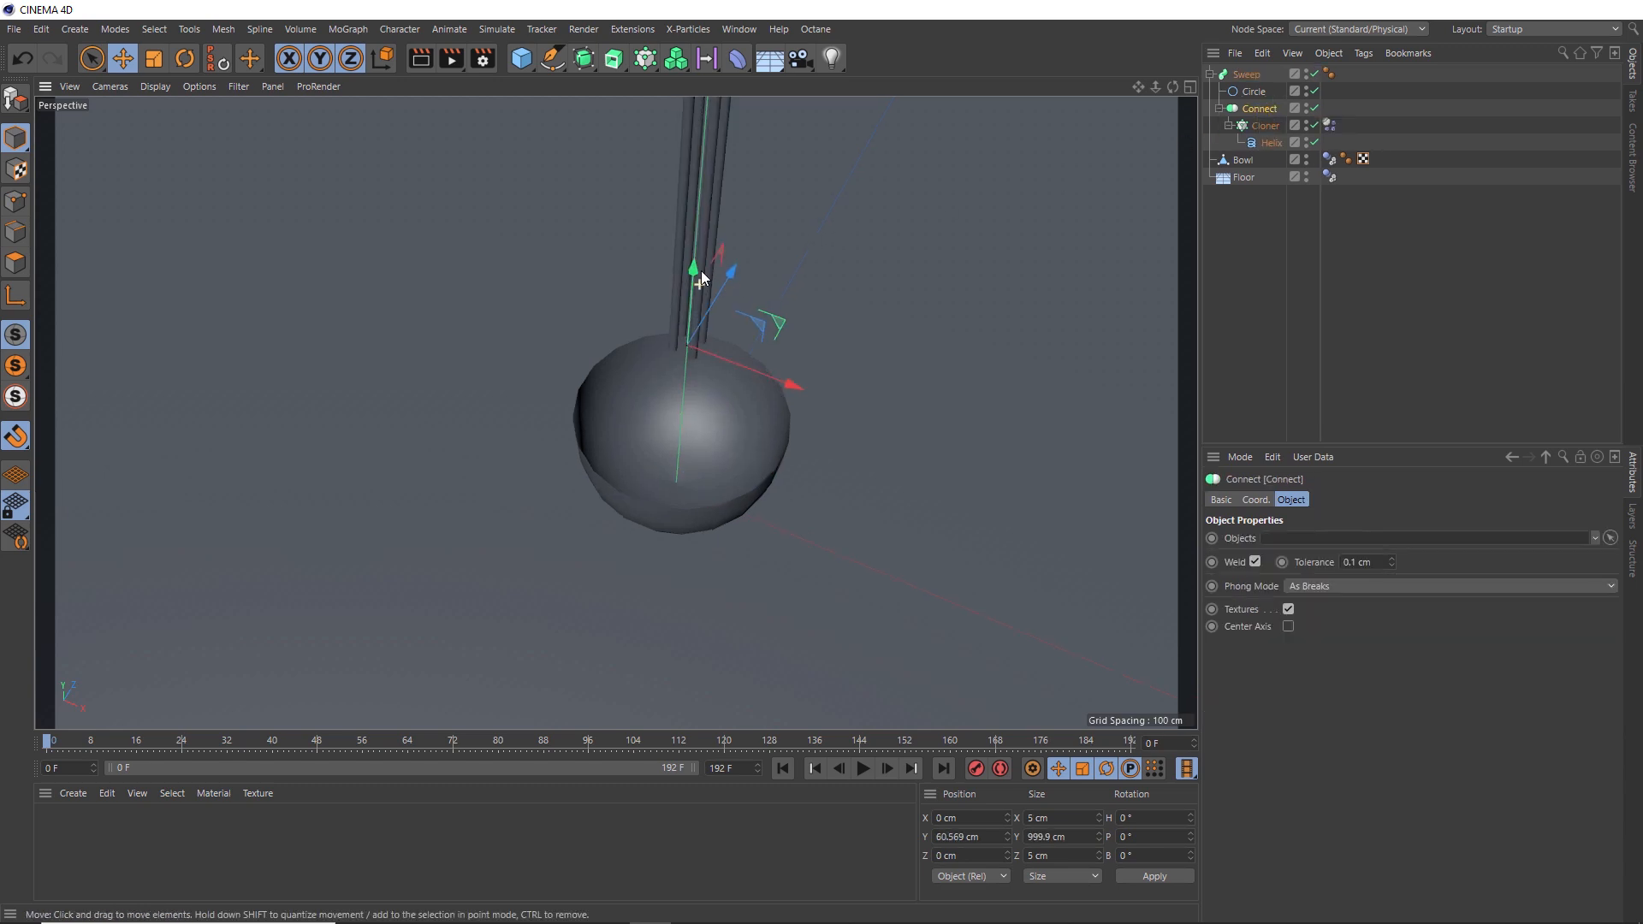
# - Play the simulation briefly to preview the swept tubes falling into the bowl
pyautogui.scroll(3, 700, 278)
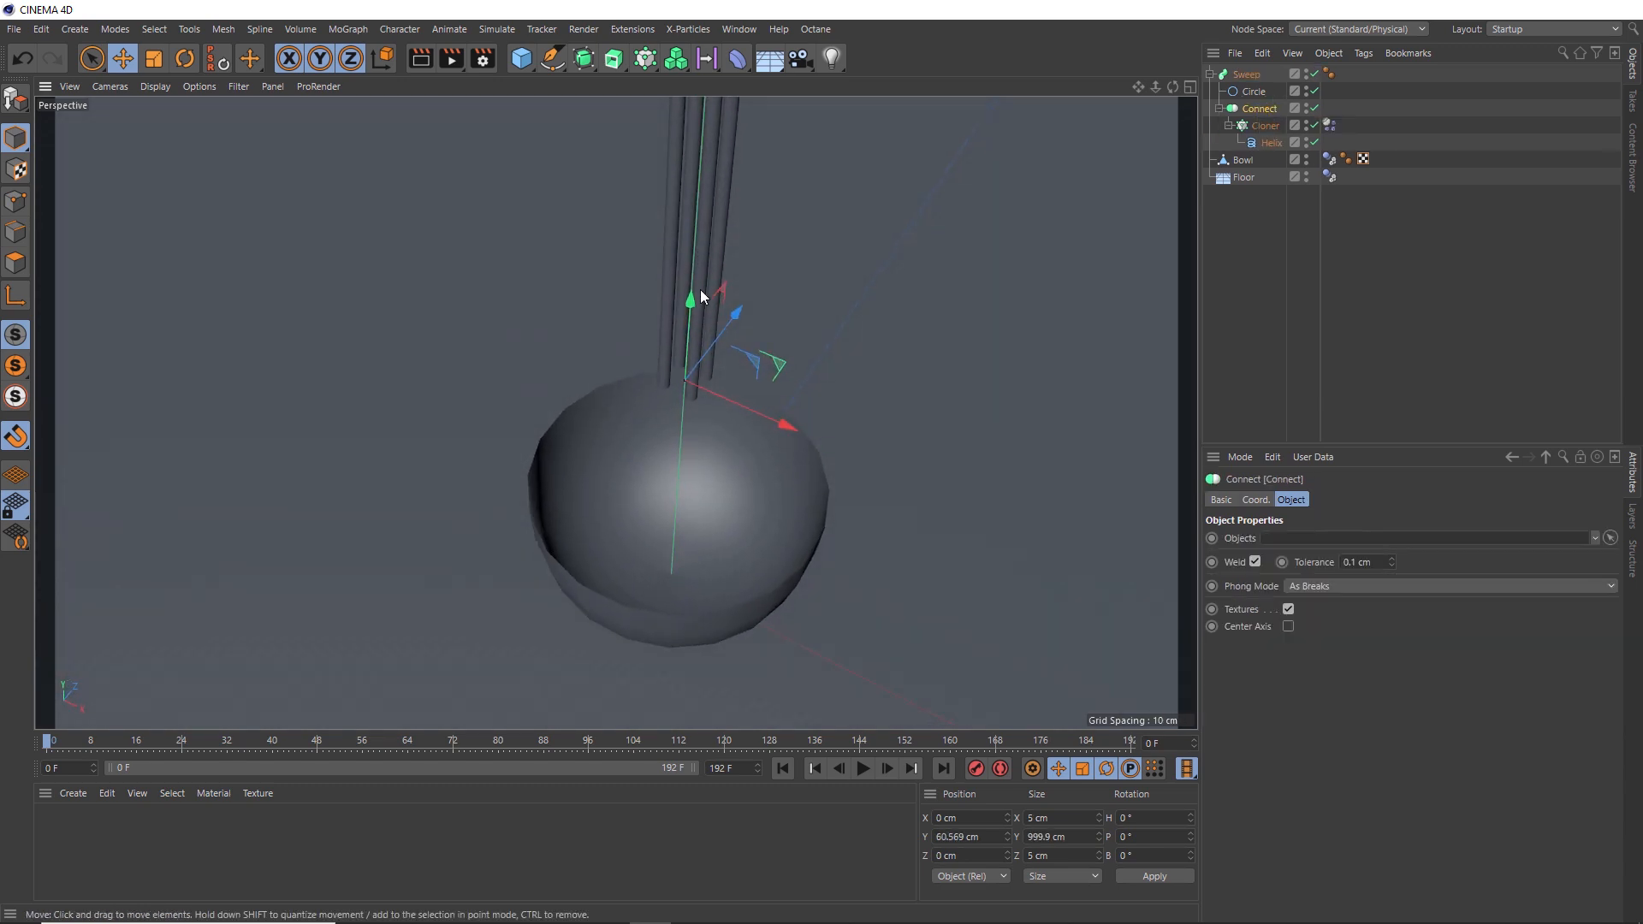
pyautogui.scroll(2, 701, 295)
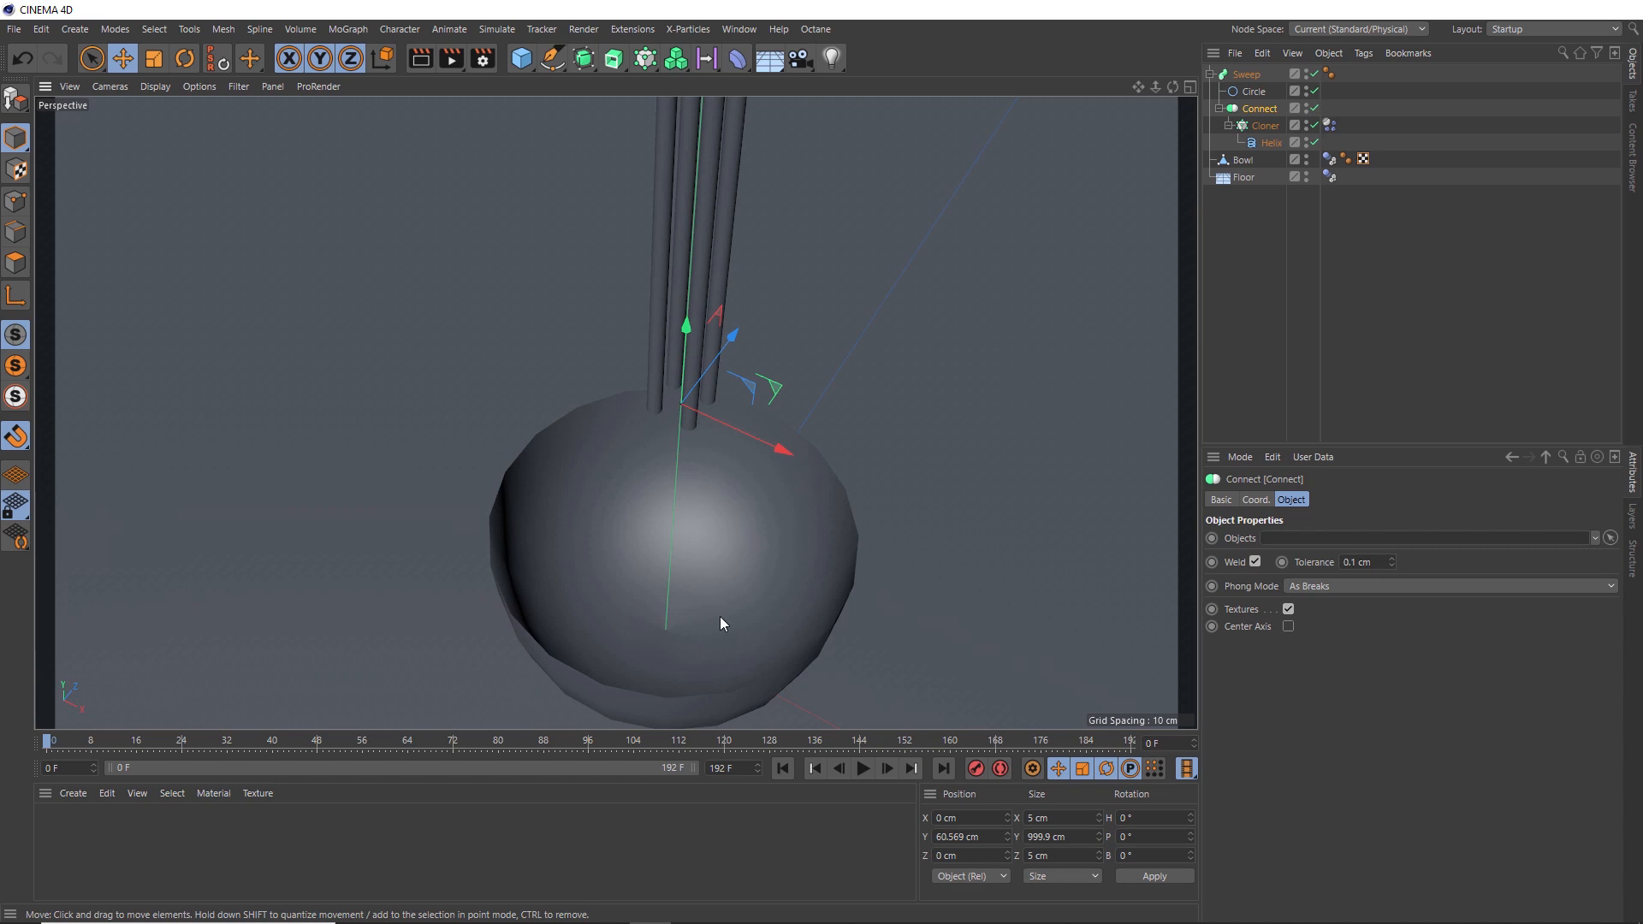
pyautogui.click(865, 769)
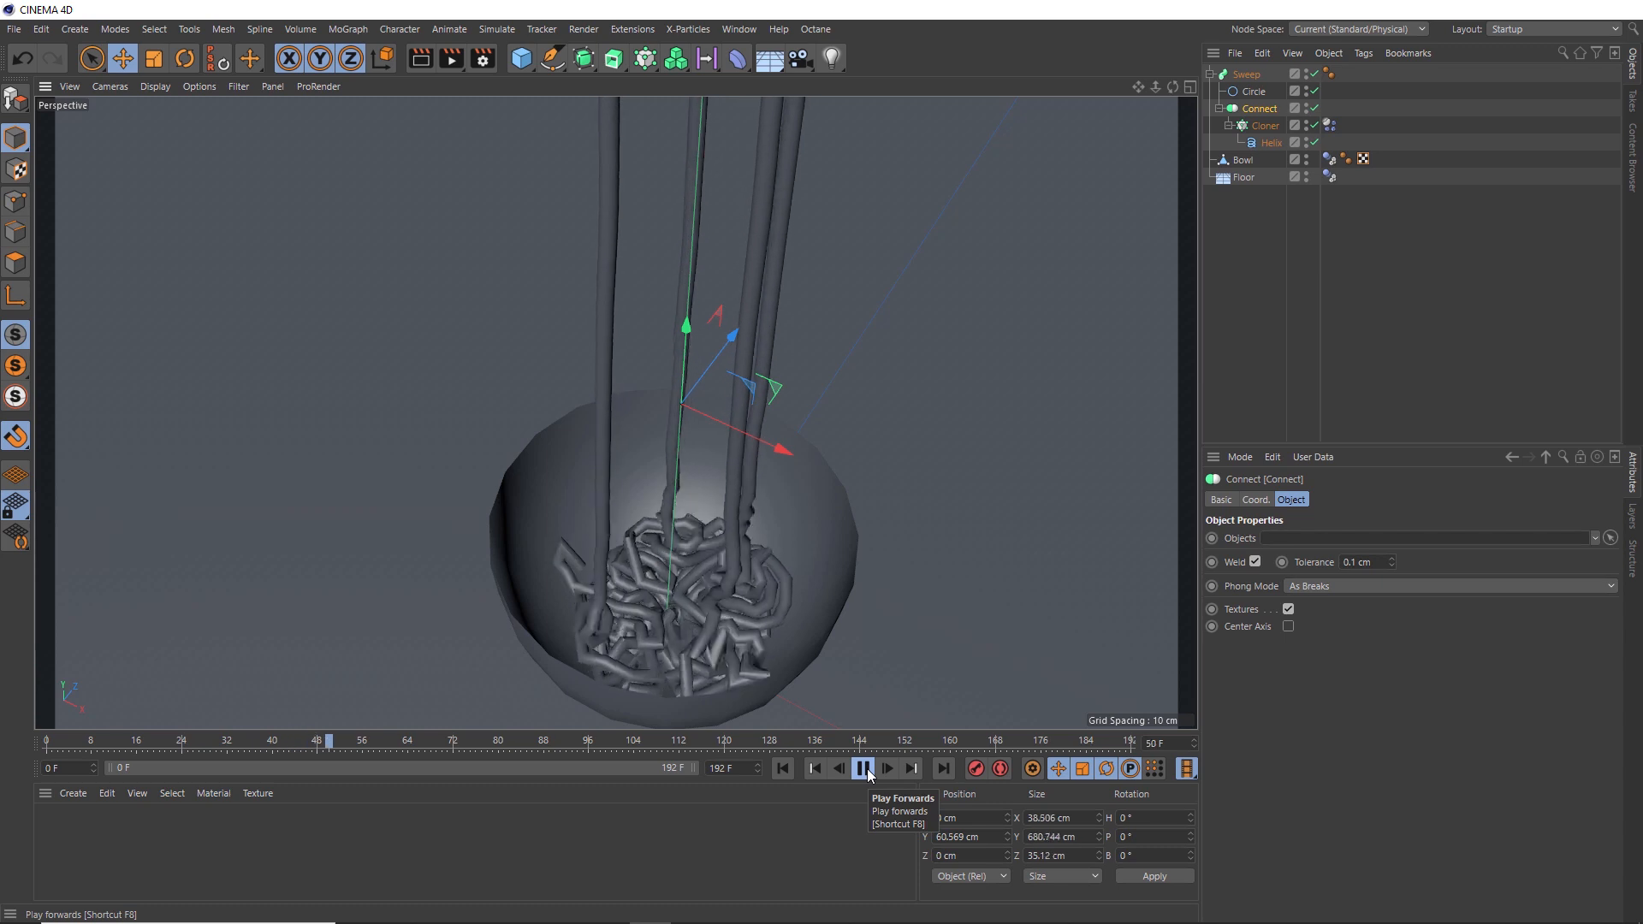
pyautogui.click(864, 768)
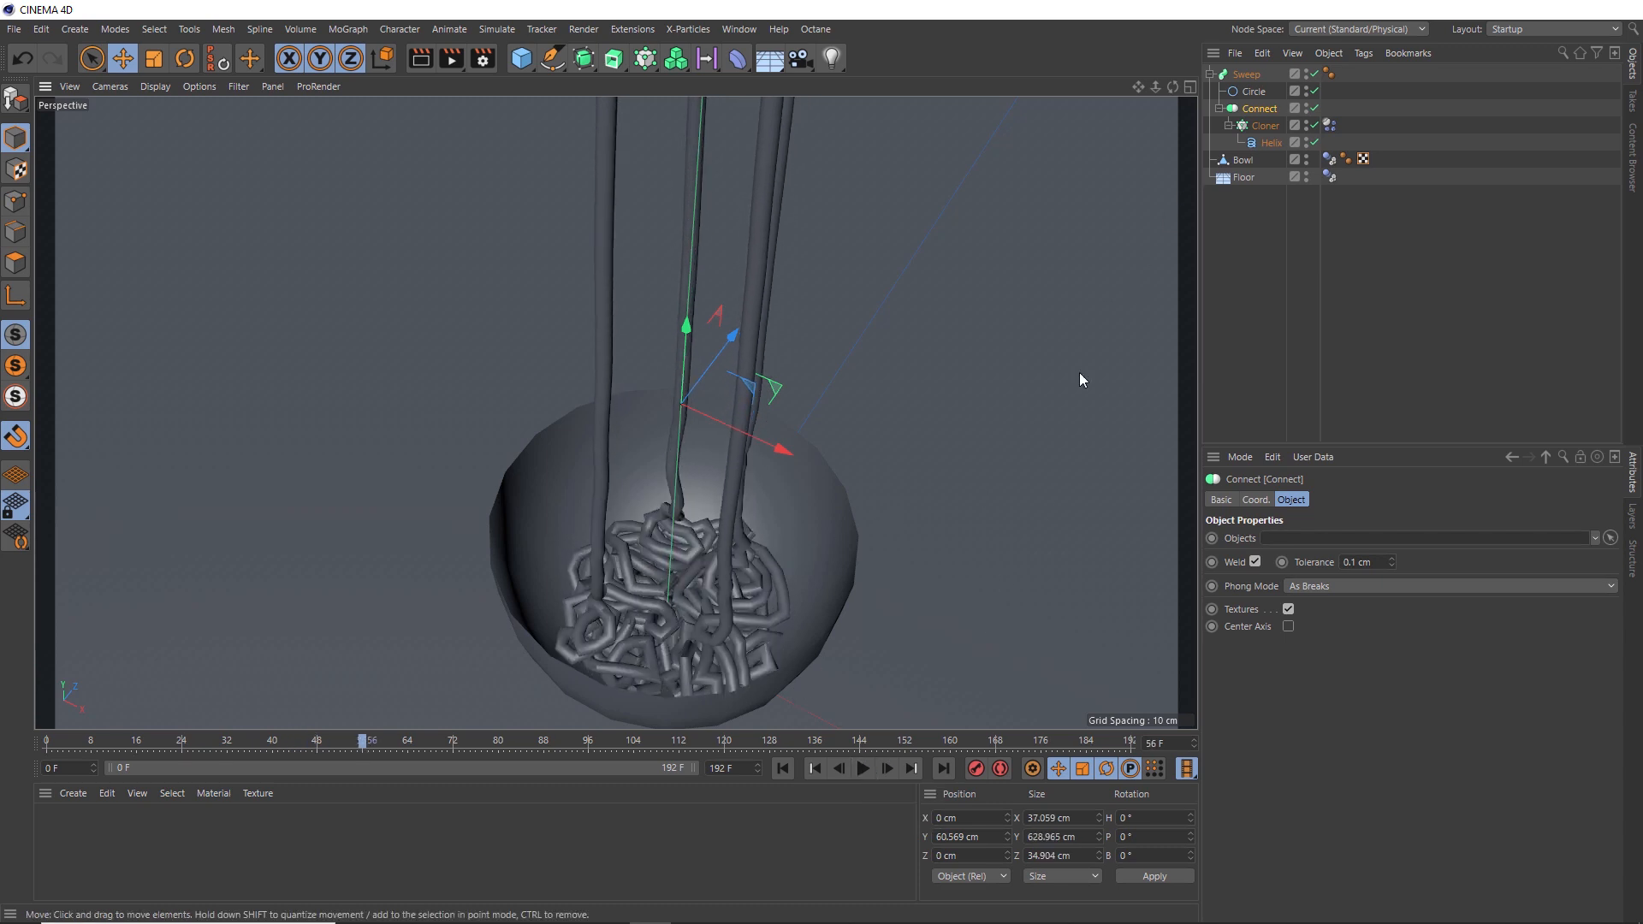
# - Wrap the Sweep object inside a new Subdivision Surface object
pyautogui.click(1255, 77)
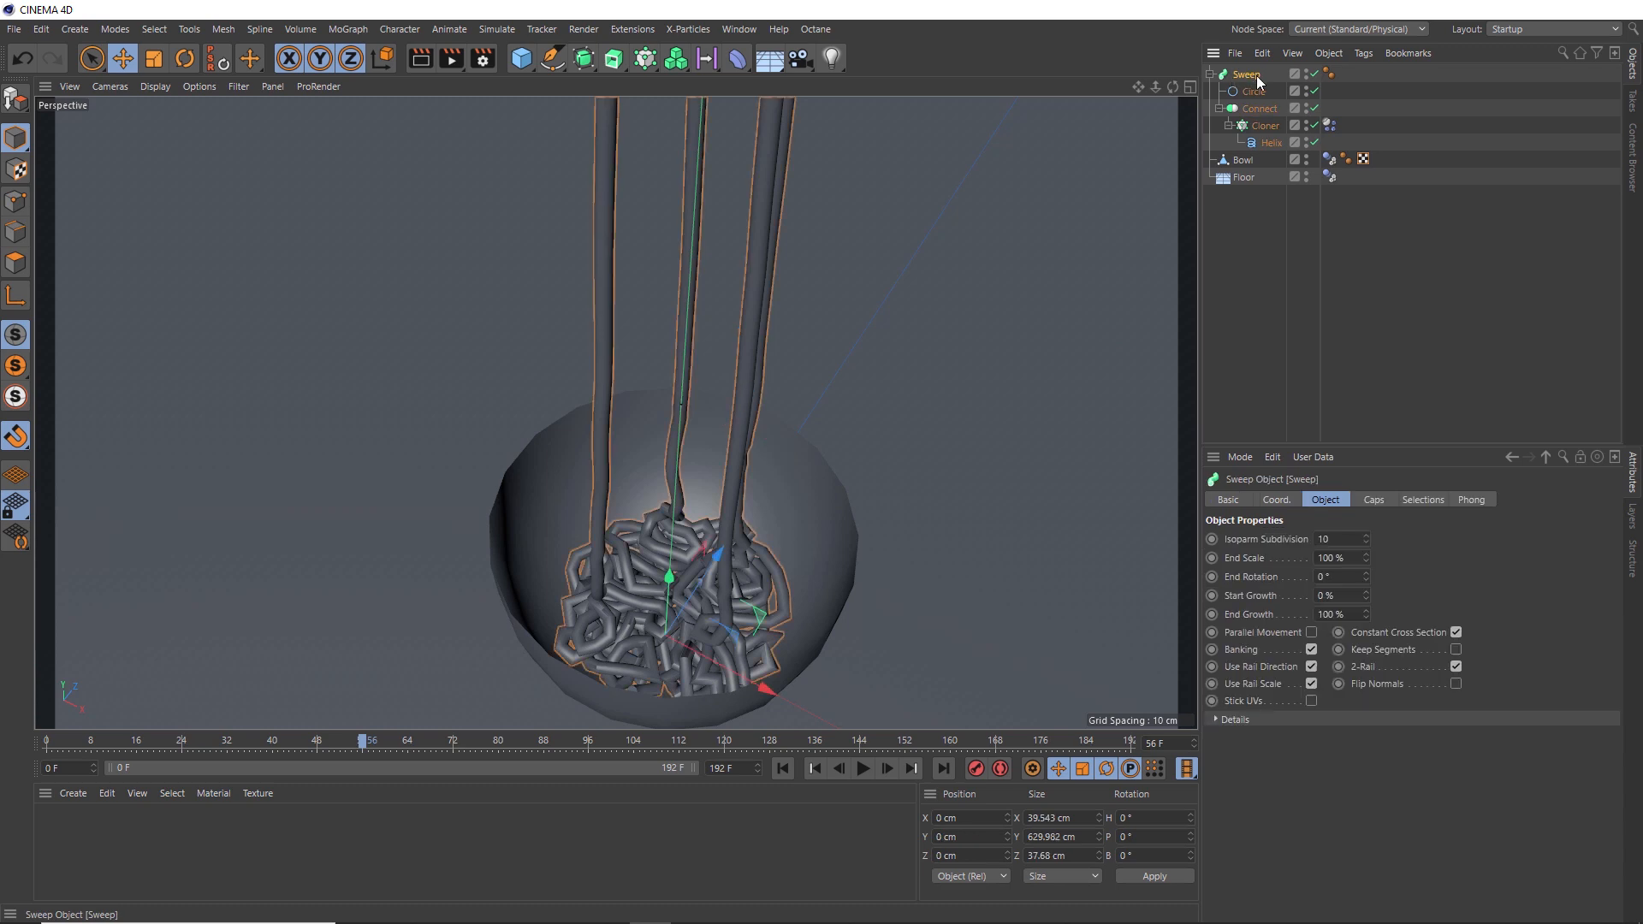
pyautogui.click(585, 60)
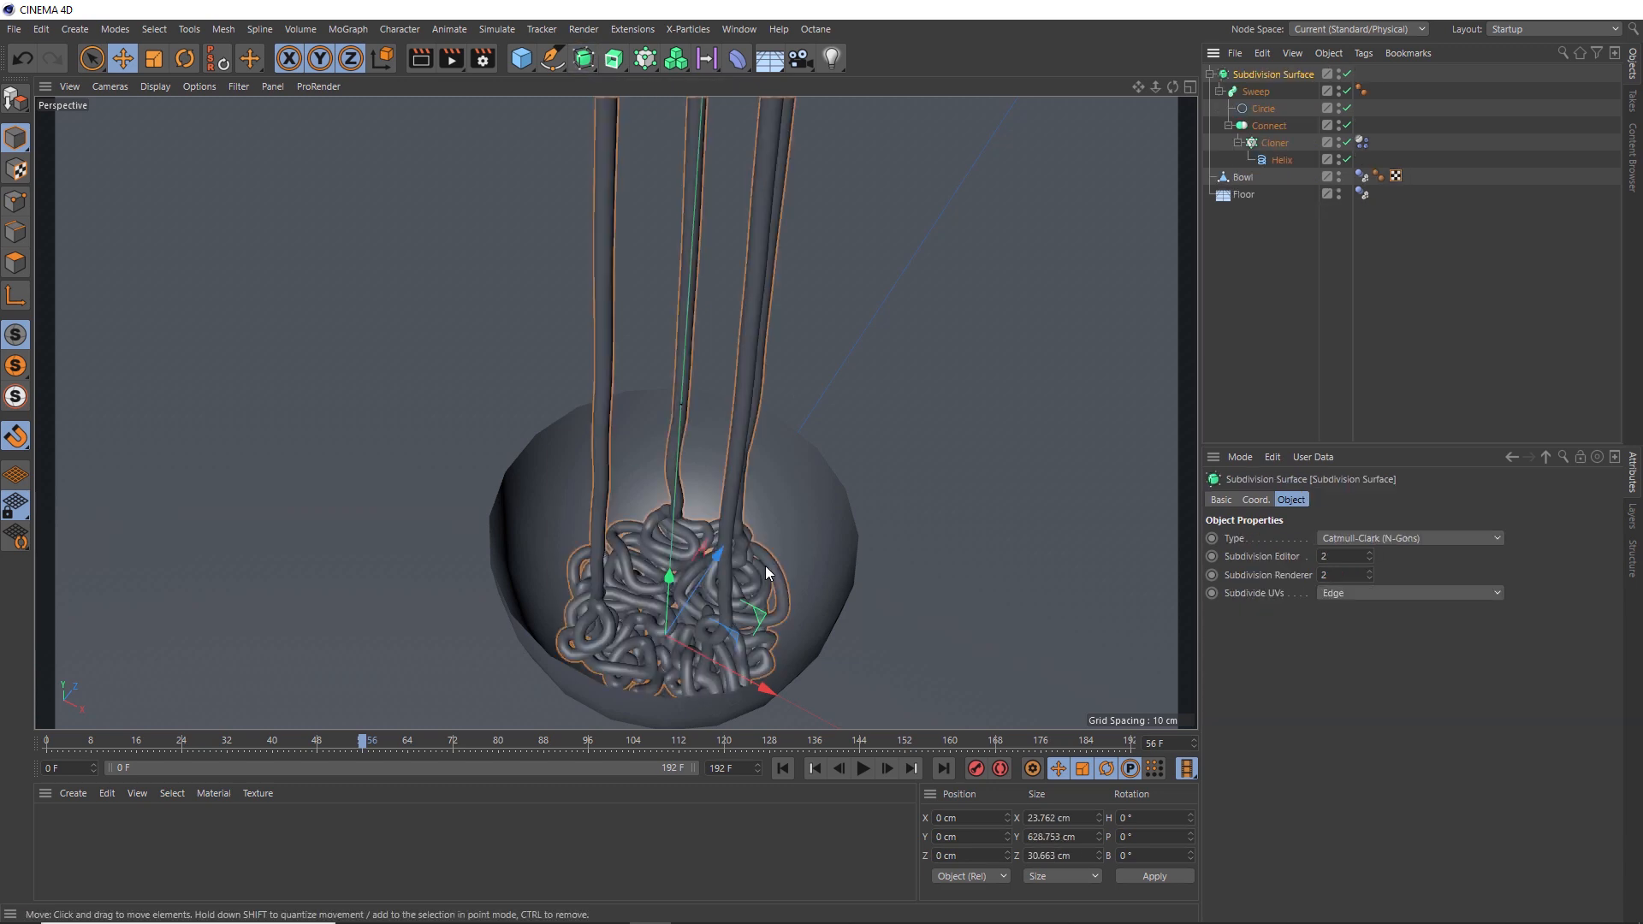
pyautogui.scroll(3, 666, 546)
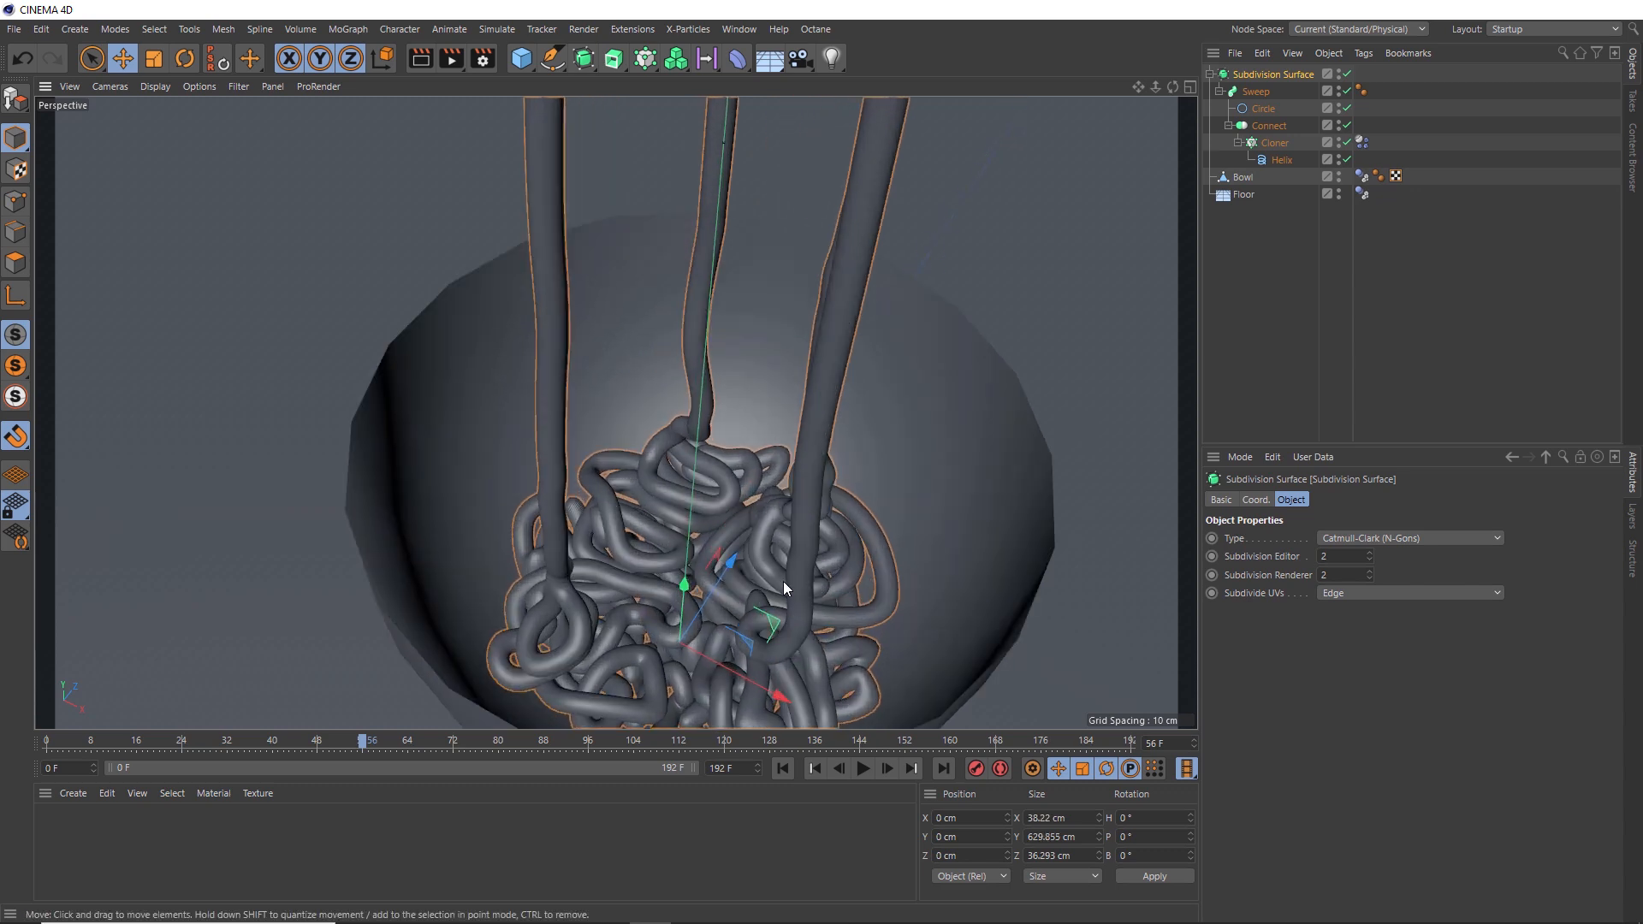
pyautogui.scroll(-2, 767, 577)
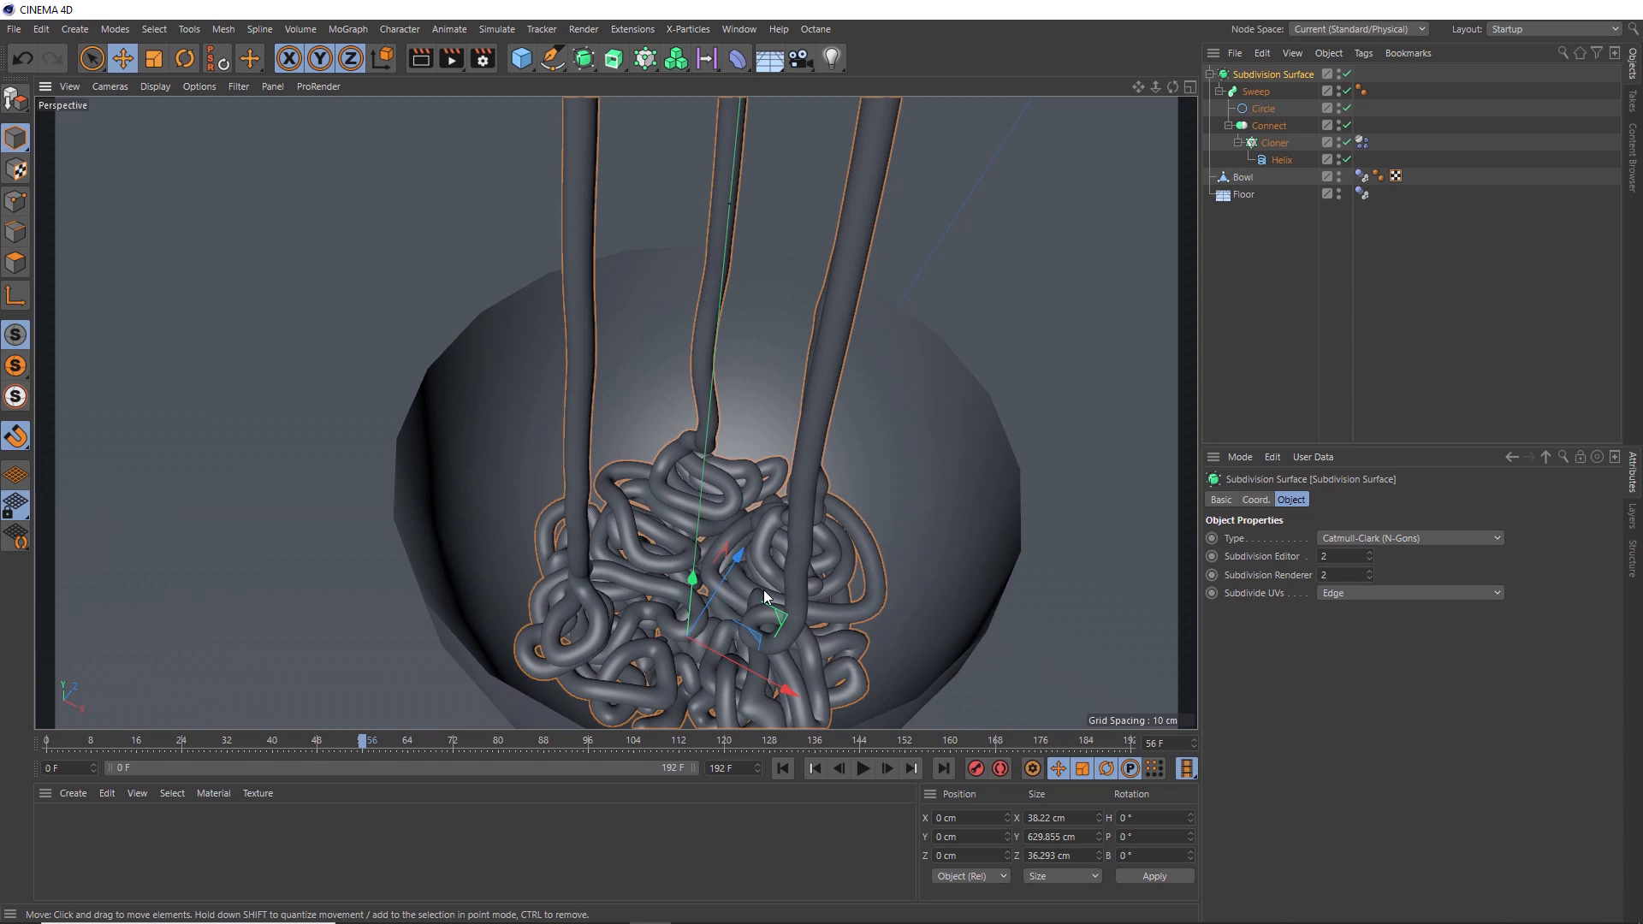
# - Return to the first frame and bake the dynamics simulation from the project's Dynamics cache settings
pyautogui.click(783, 768)
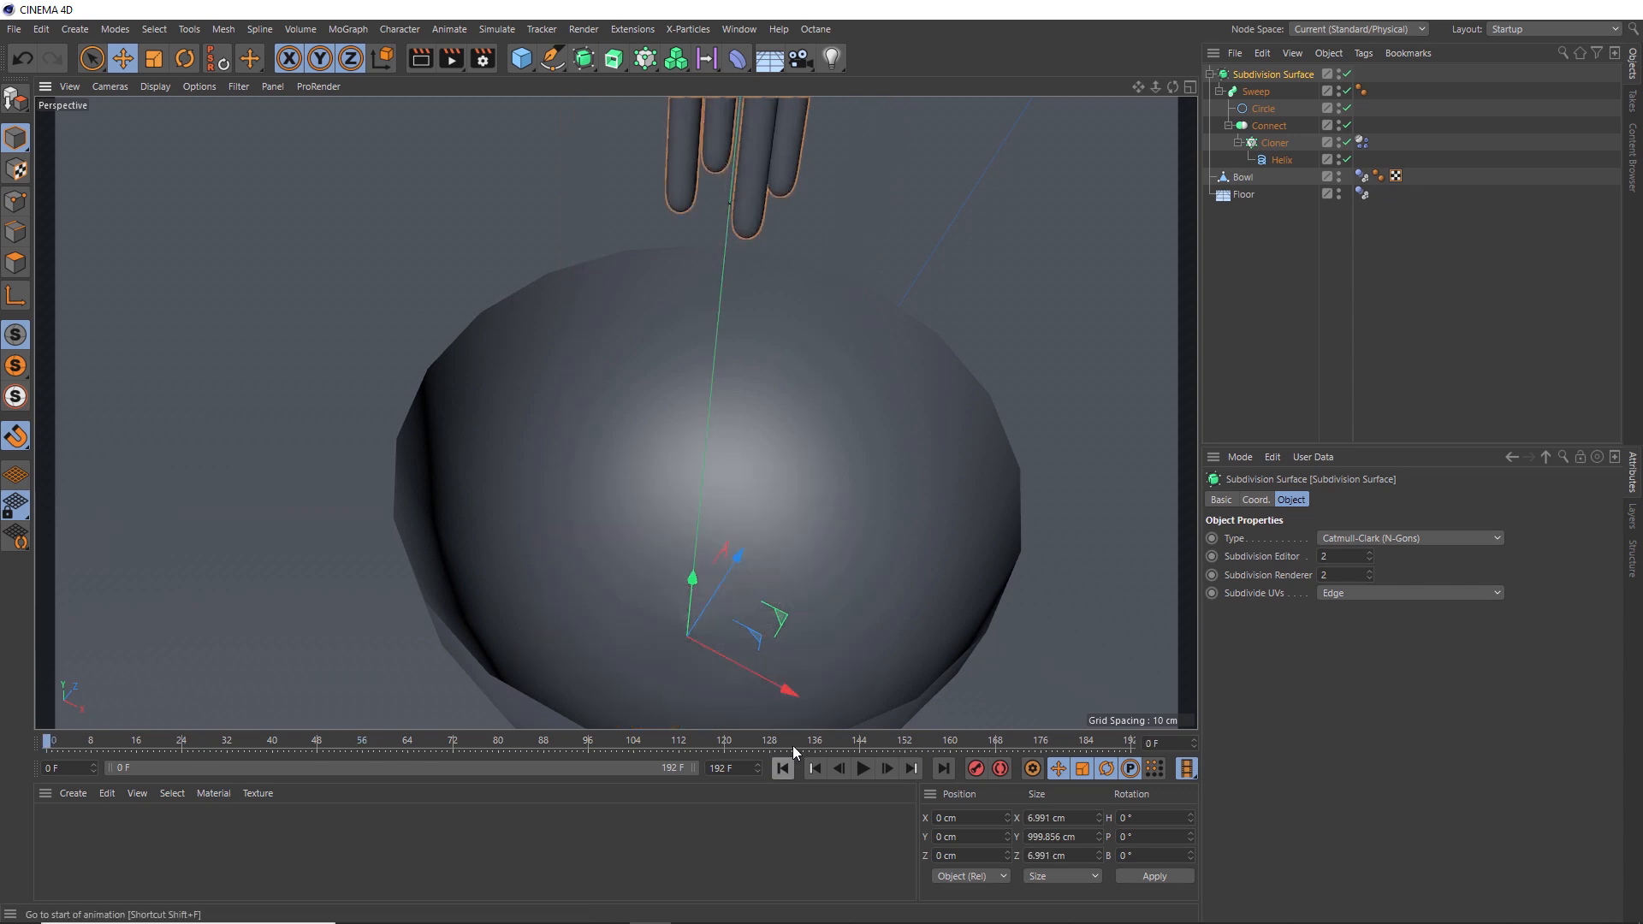
pyautogui.scroll(-4, 747, 514)
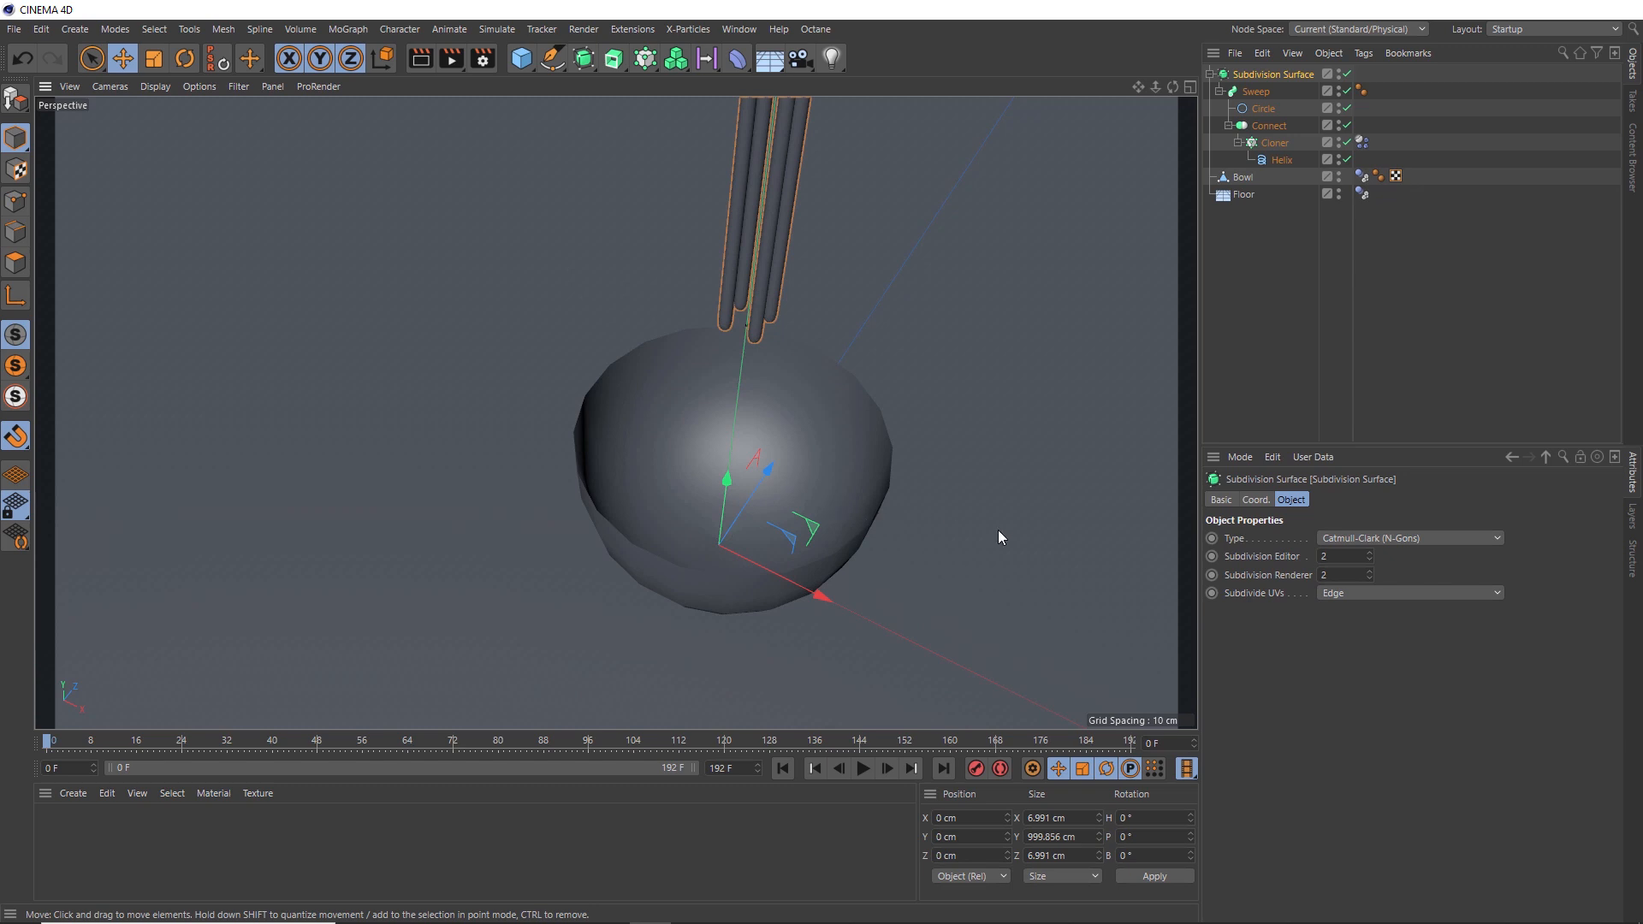
pyautogui.hotkey('ctrl', 'd')
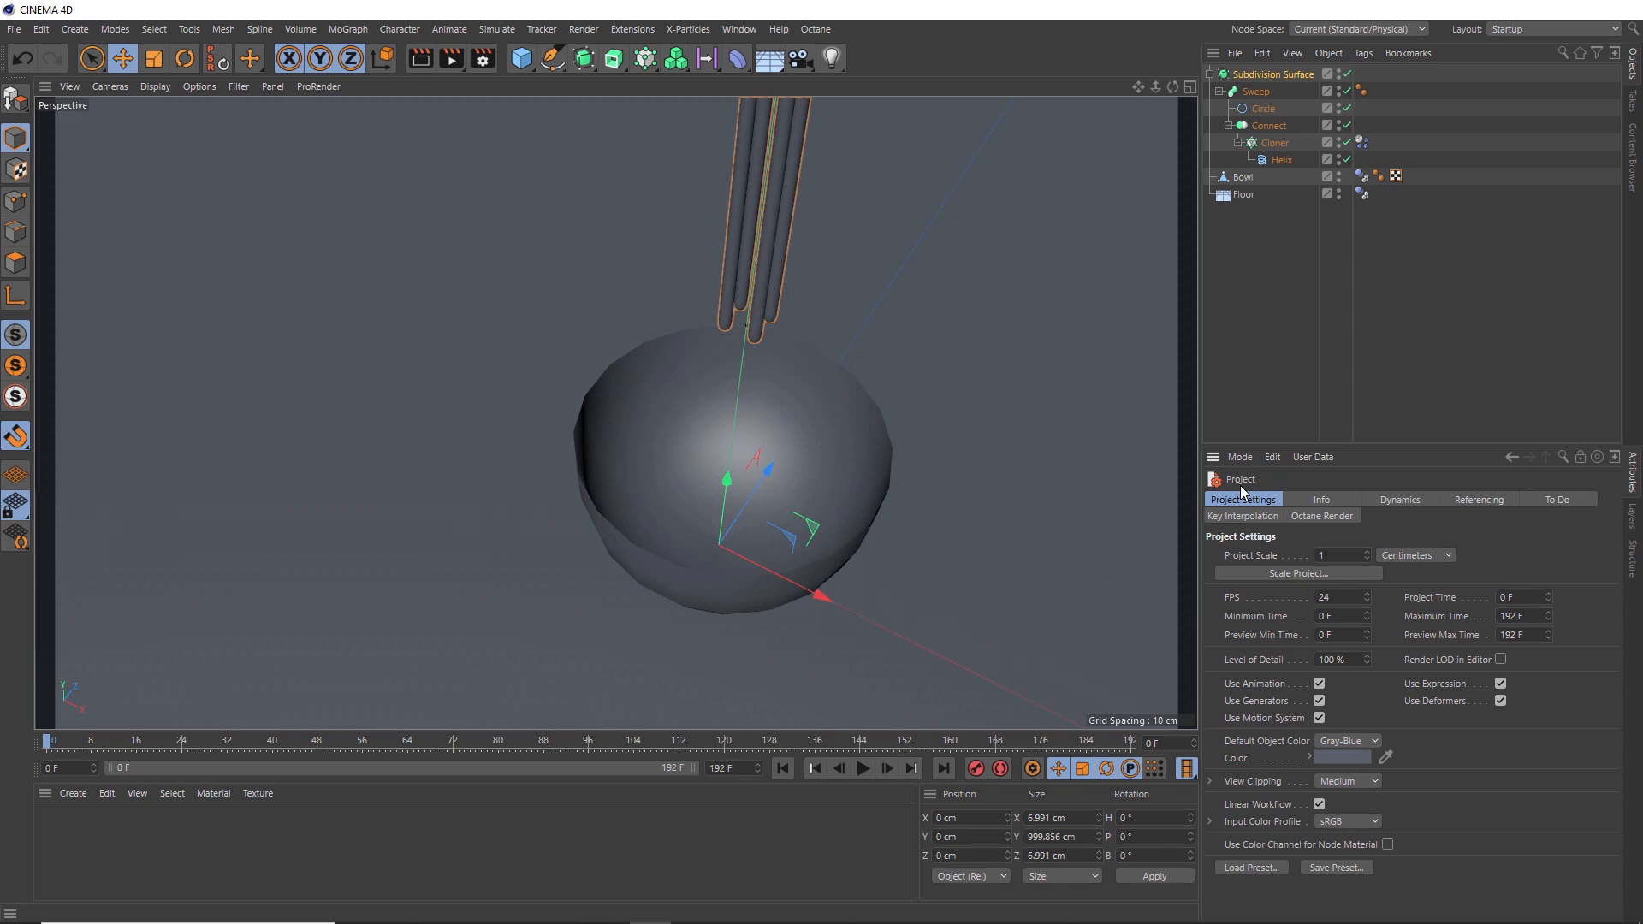
pyautogui.click(1401, 500)
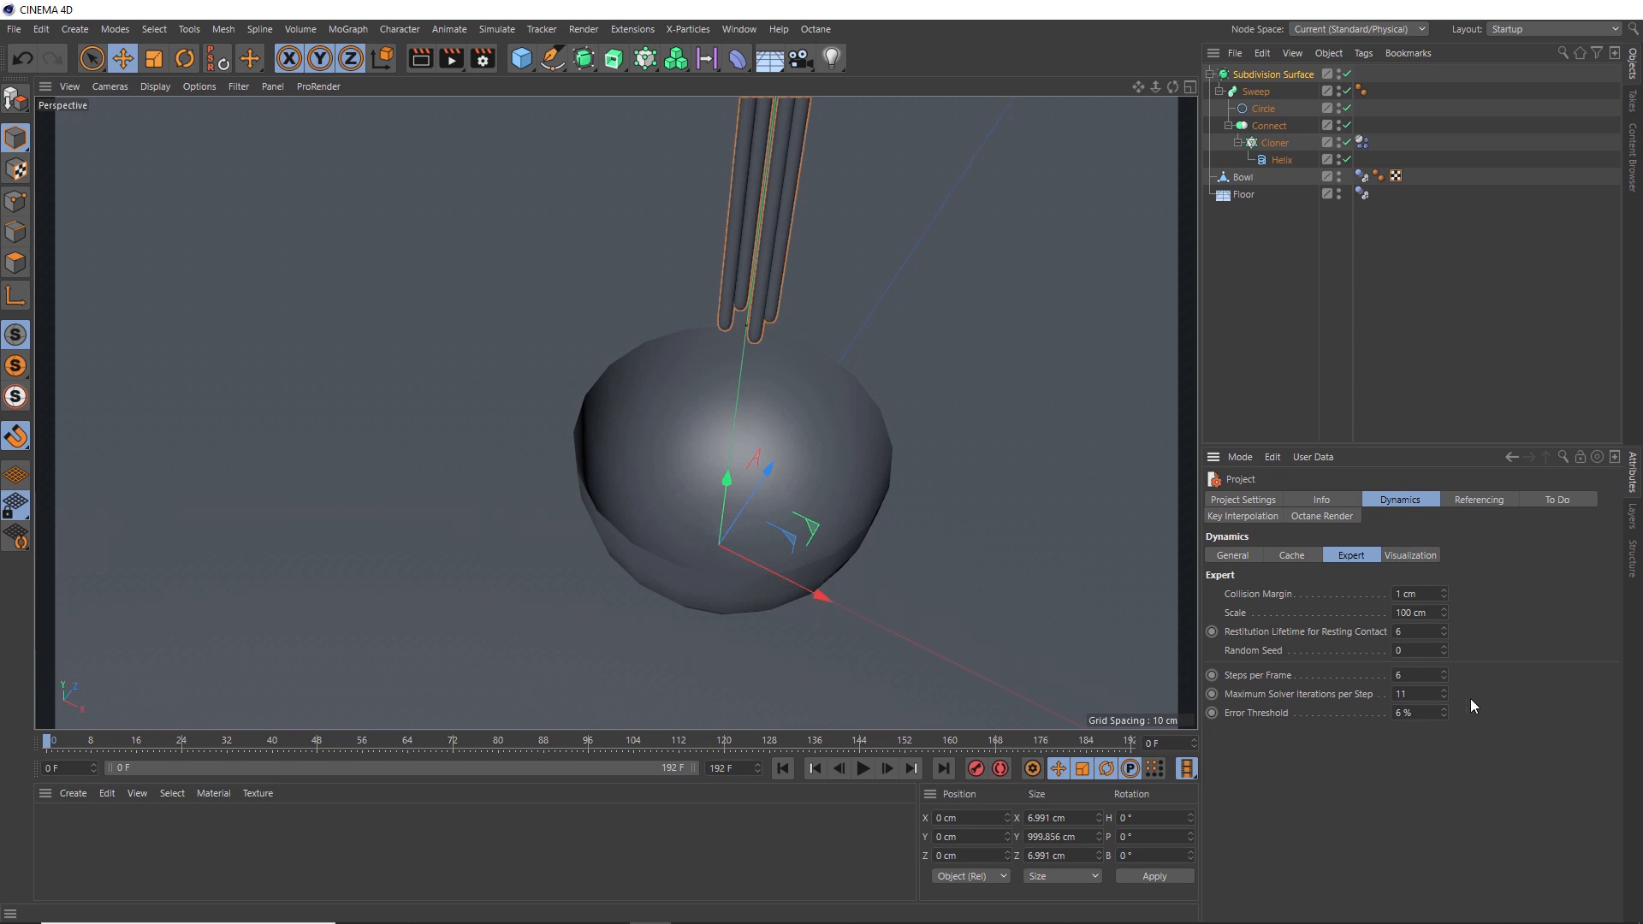
pyautogui.click(1289, 557)
pyautogui.click(1250, 592)
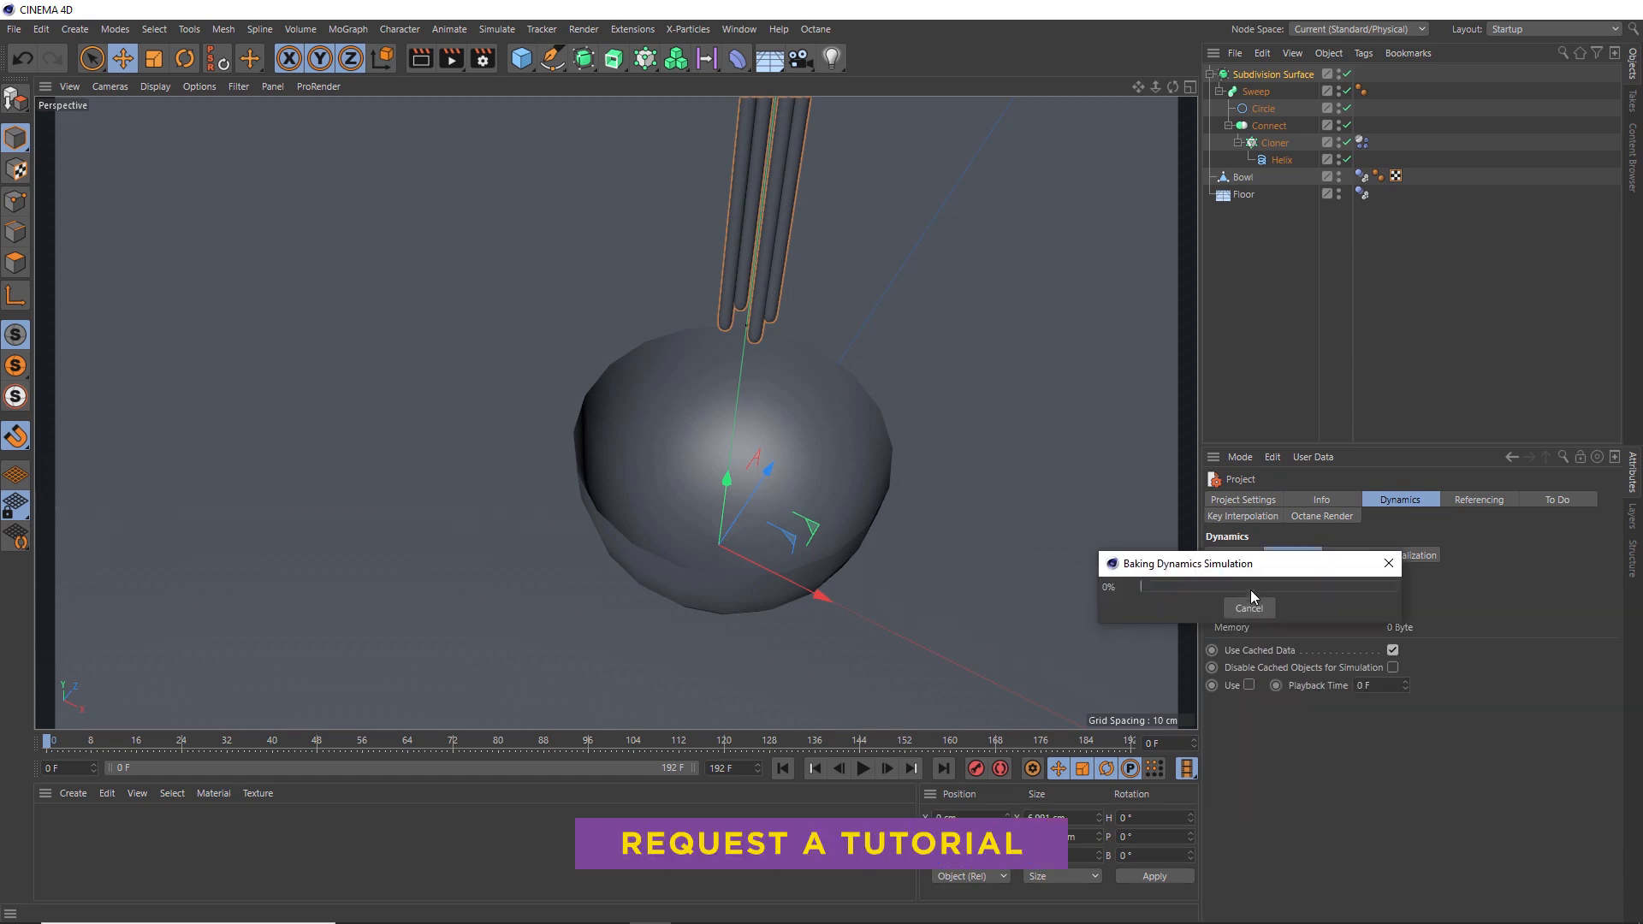